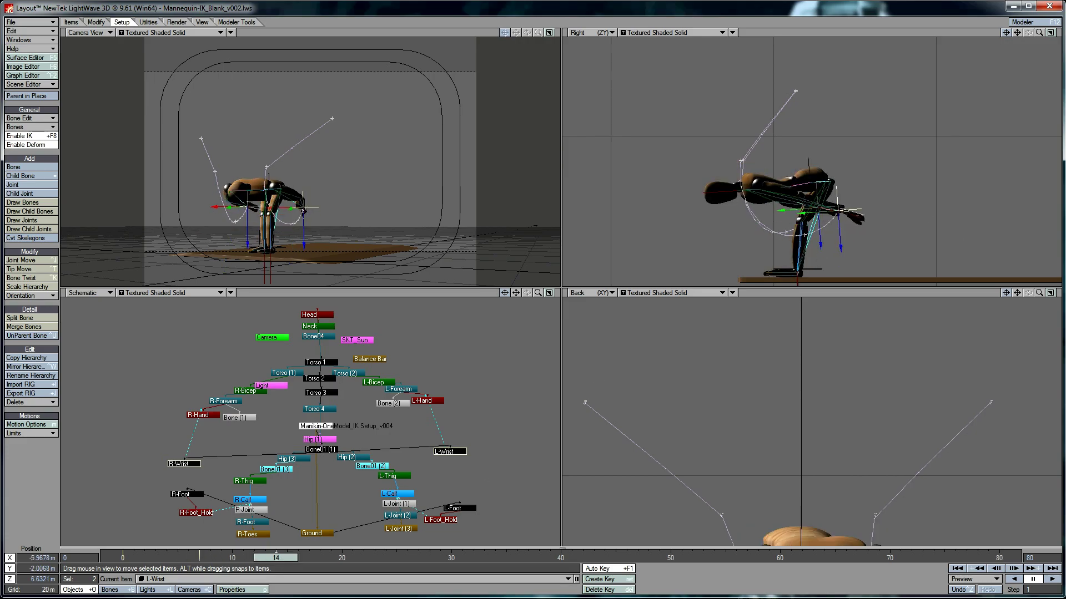
At frame 30, raise both wrist controls overhead until the arms are straight, with L-Wrist at Y 19.0385 m and Z 6.0599 m.
{"action": "left_click_drag", "start_coordinate": [345, 558], "coordinate": [451, 558]}
{"action": "key", "text": "shift+b"}
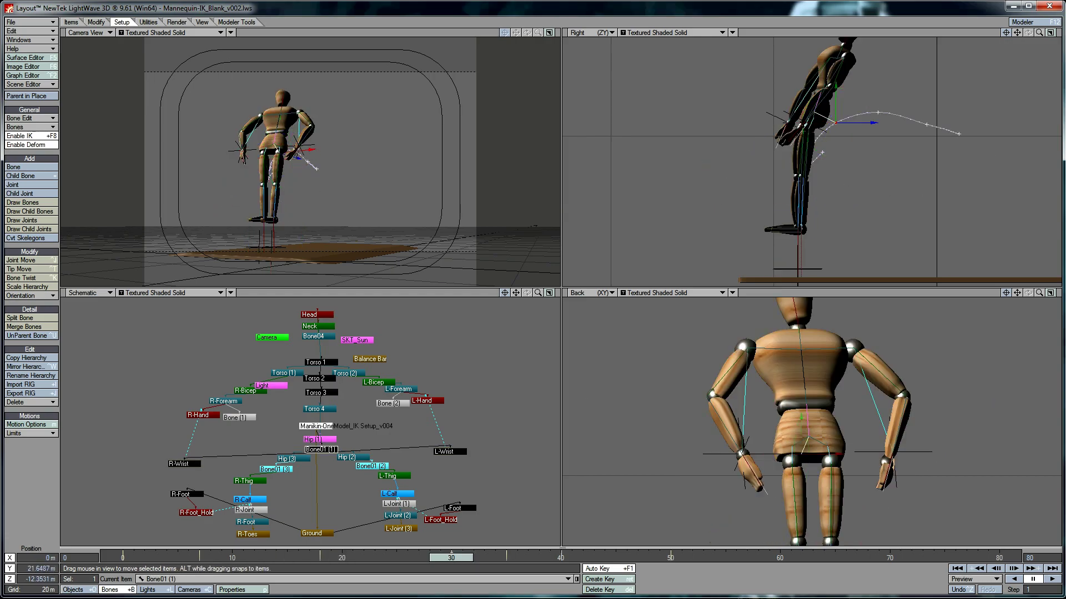
{"action": "key", "text": "shift+o"}
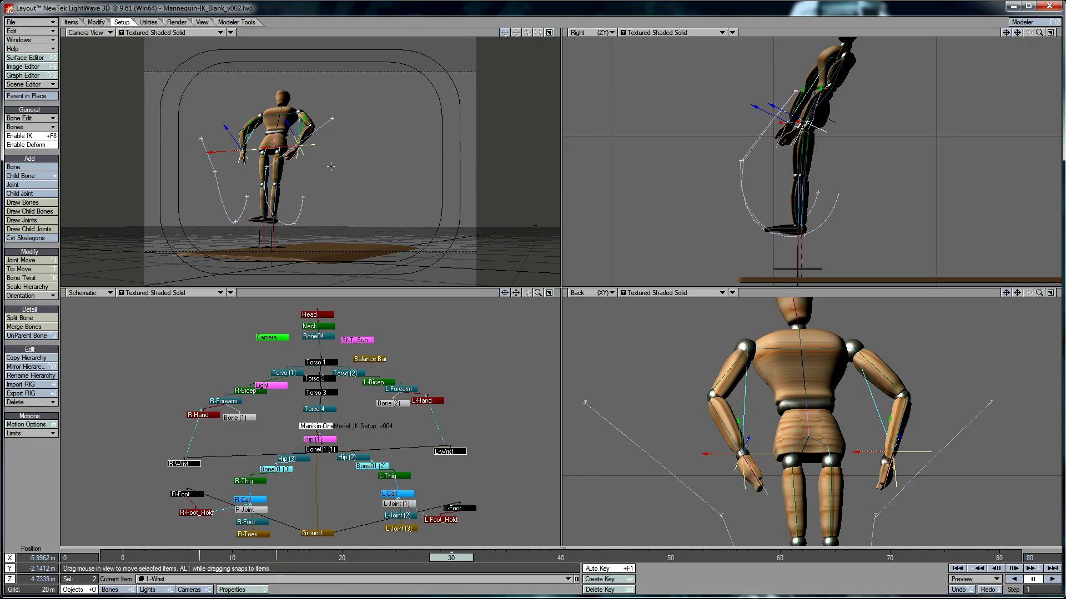
{"action": "left_click_drag", "start_coordinate": [740, 452], "coordinate": [741, 438]}
{"action": "right_click_drag", "start_coordinate": [741, 439], "coordinate": [740, 405]}
{"action": "left_click_drag", "start_coordinate": [1016, 32], "coordinate": [1017, 54]}
{"action": "left_click_drag", "start_coordinate": [793, 178], "coordinate": [793, 135]}
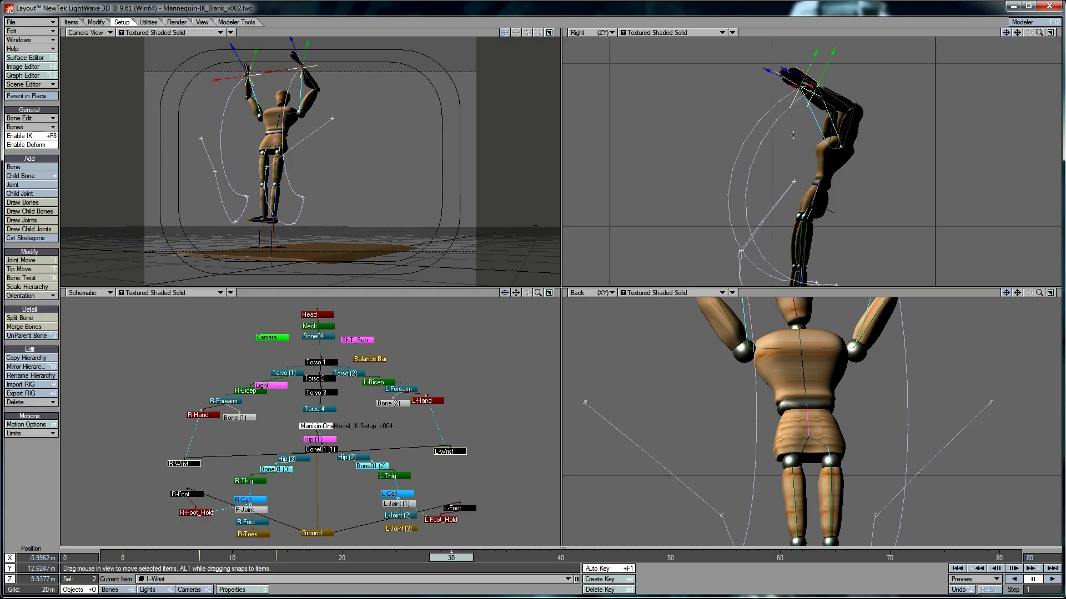
{"action": "left_click_drag", "start_coordinate": [838, 65], "coordinate": [838, 47]}
{"action": "left_click_drag", "start_coordinate": [1039, 32], "coordinate": [1028, 32]}
{"action": "left_click_drag", "start_coordinate": [821, 111], "coordinate": [835, 95]}
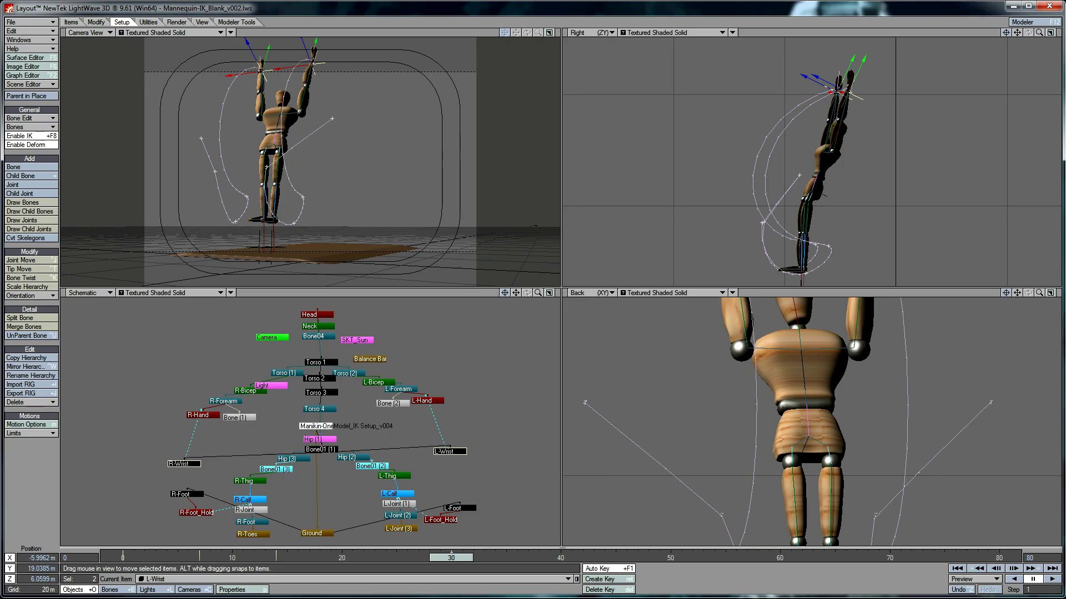
Key both foot controls at frame 25 to hold their pose, and slightly lower the hip bone Bone01 (1).
{"action": "left_click", "coordinate": [186, 494]}
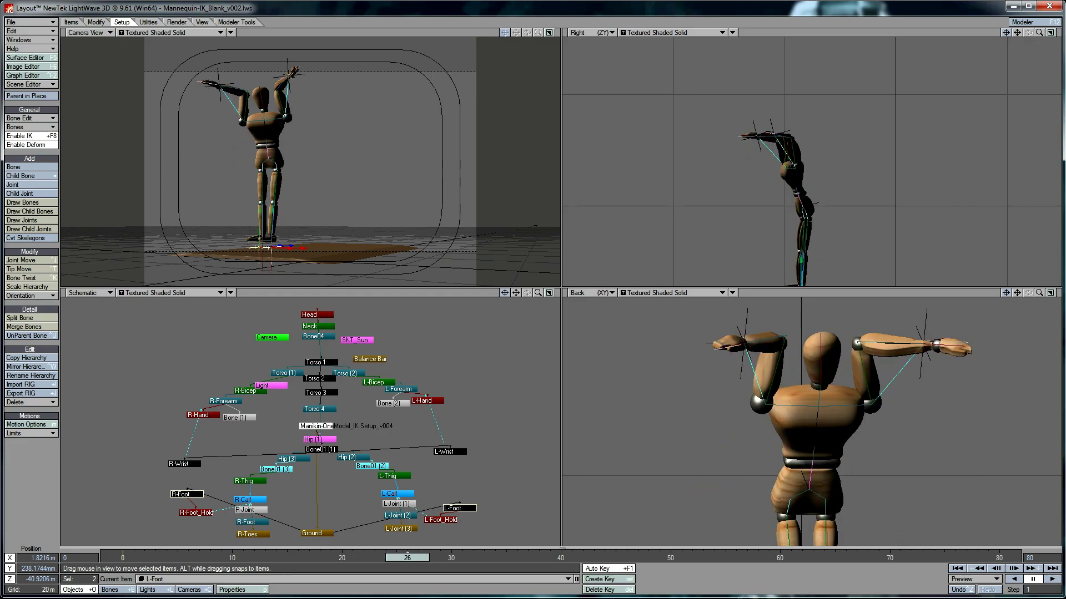
{"action": "key", "text": "y"}
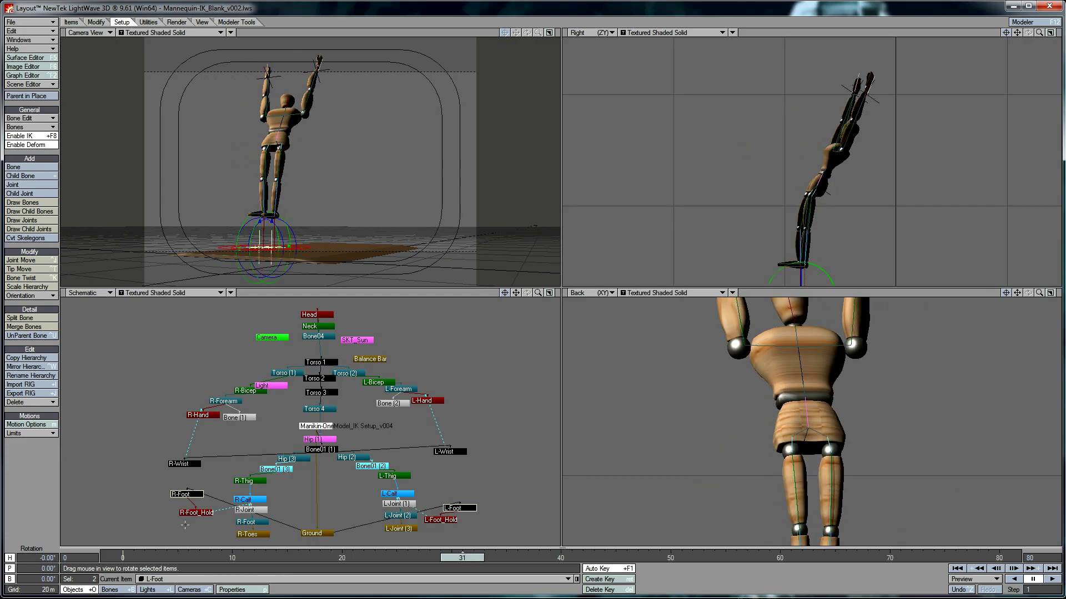
{"action": "left_click", "coordinate": [460, 508], "text": "shift"}
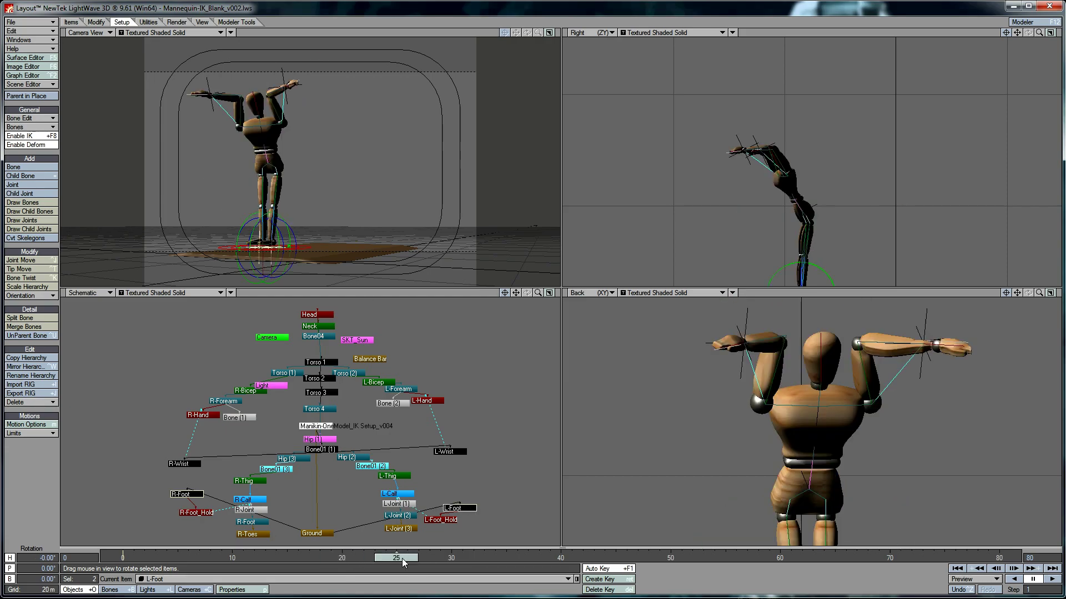
{"action": "key", "text": "t"}
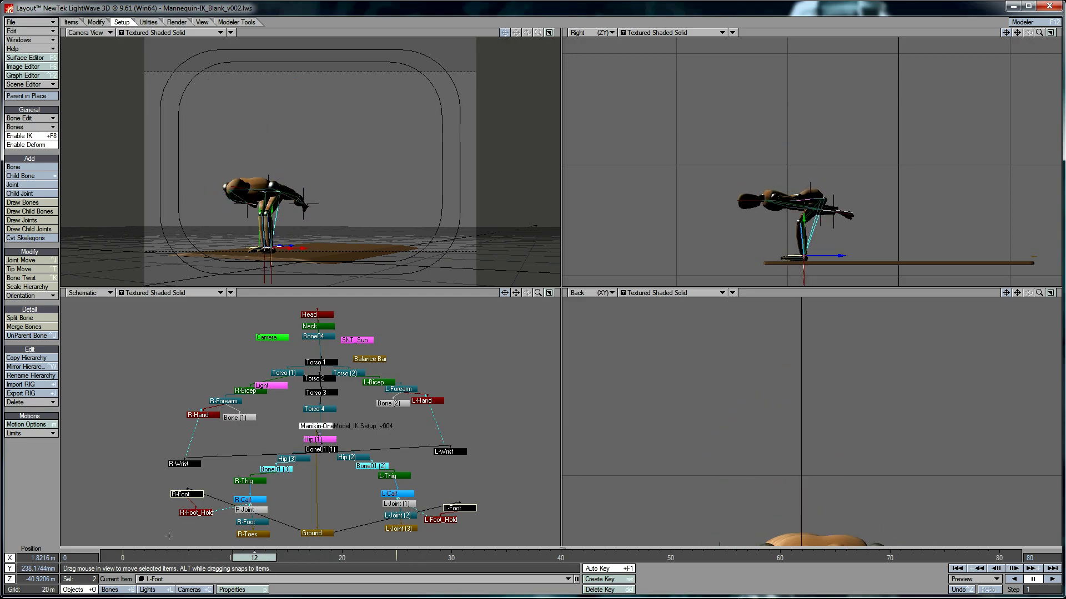
{"action": "left_click", "coordinate": [319, 449]}
{"action": "left_click_drag", "start_coordinate": [869, 205], "coordinate": [867, 215]}
At frame 35, lift both foot controls above the hips and pitch the feet so the toes point upward.
{"action": "left_click_drag", "start_coordinate": [366, 560], "coordinate": [505, 558]}
{"action": "key", "text": "shift+o"}
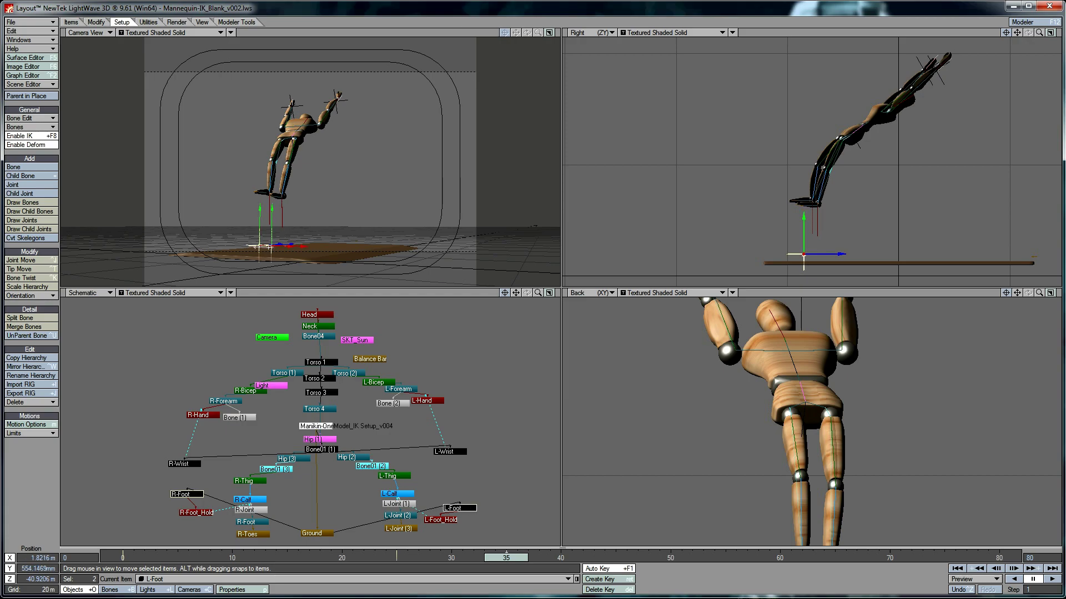
{"action": "key", "text": "y"}
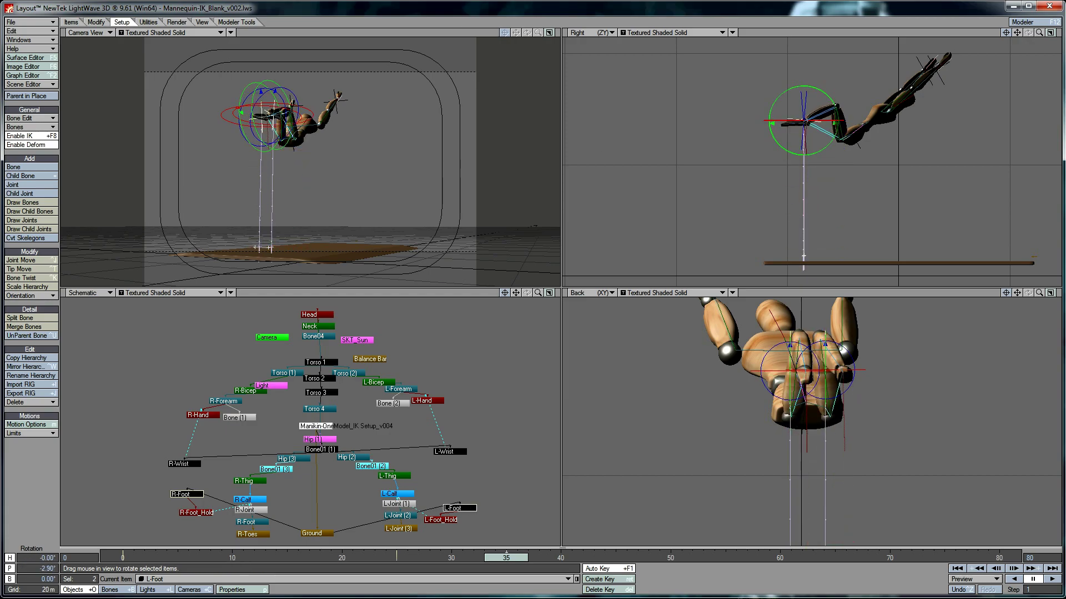
{"action": "key", "text": "Down"}
Move the foot controls to Y 26.8967 m and Z -36.893 m, spreading R-Foot to X -2.2874 m and L-Foot to X 2.2426 m.
{"action": "left_click", "coordinate": [187, 494], "text": "shift"}
{"action": "key", "text": "t"}
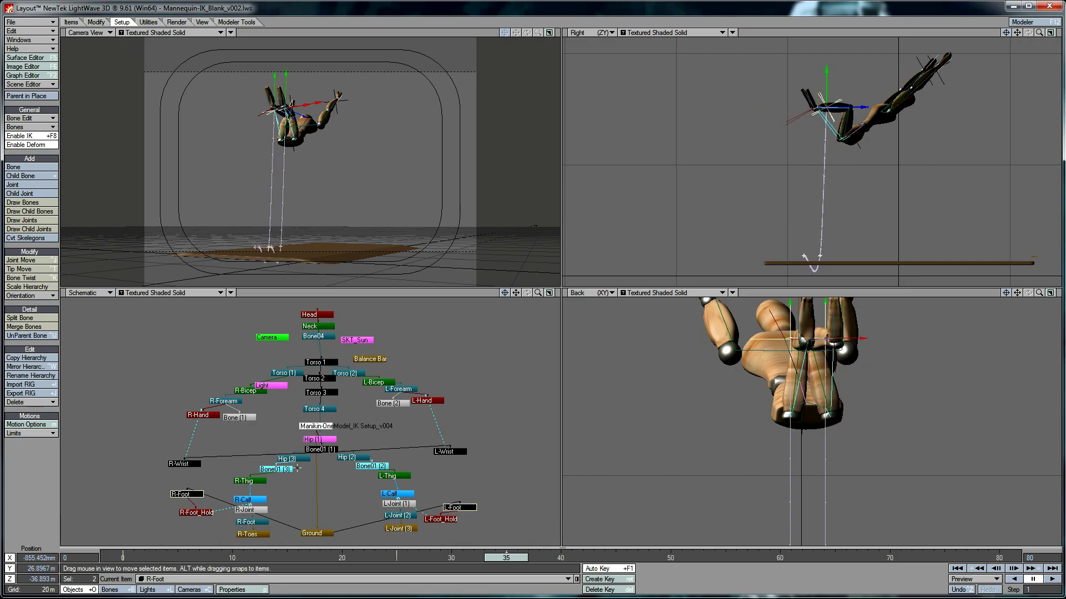
{"action": "key", "text": "Down"}
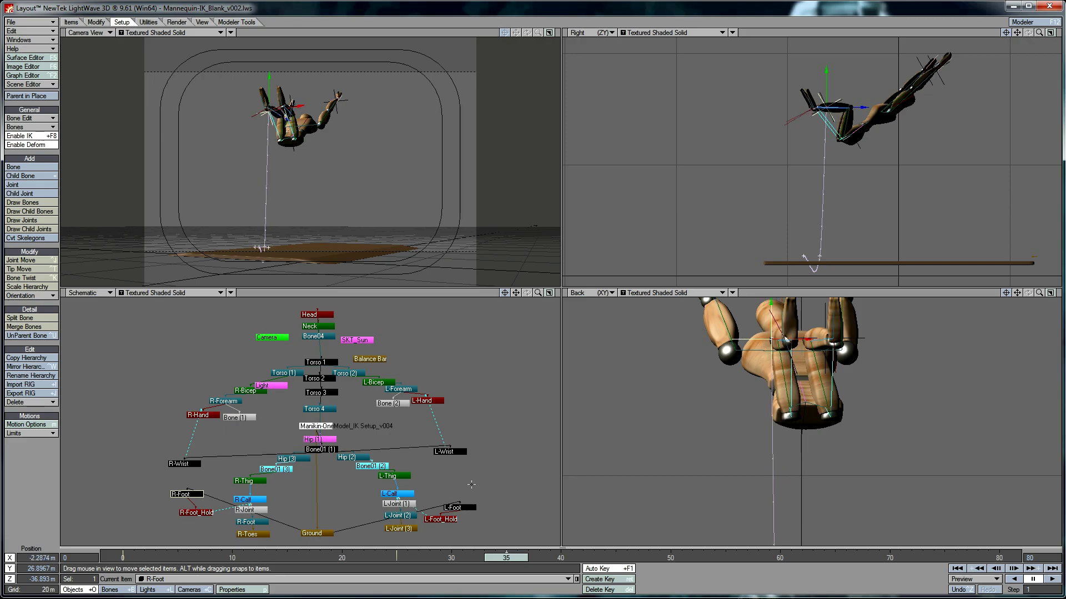
At frame 40, move both foot controls farther along the backflip and slightly upward.
{"action": "left_click", "coordinate": [562, 559]}
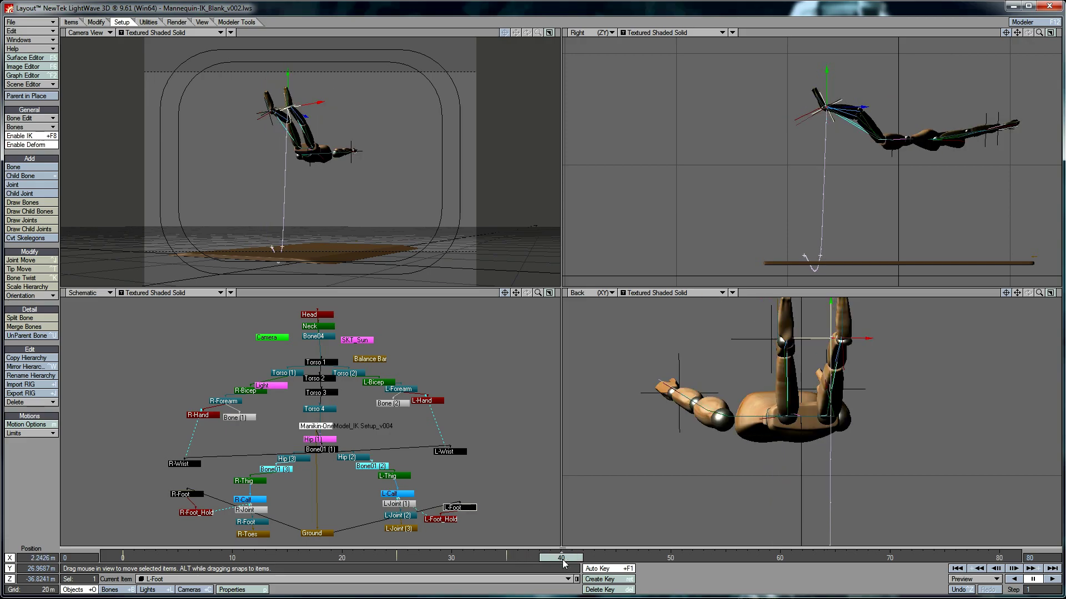
{"action": "left_click_drag", "start_coordinate": [827, 108], "coordinate": [882, 99]}
{"action": "key", "text": "Down"}
At frame 50, bend the torso at Torso 3 and rotate the right wrist and hand bone Bone (1) for ground contact.
{"action": "key", "text": "y"}
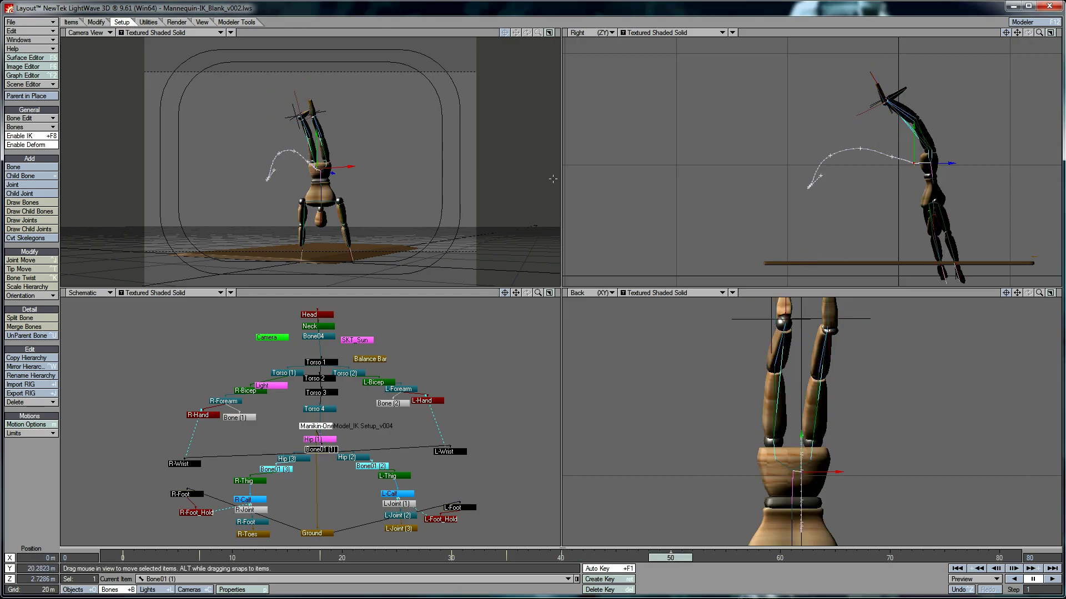
{"action": "key", "text": "y"}
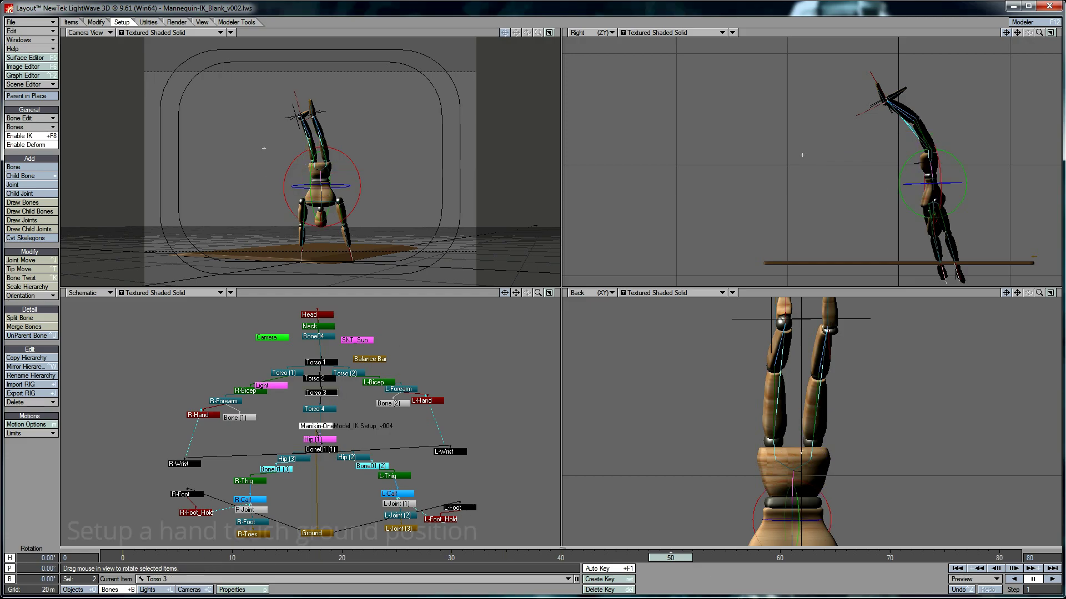
{"action": "left_click", "coordinate": [181, 464]}
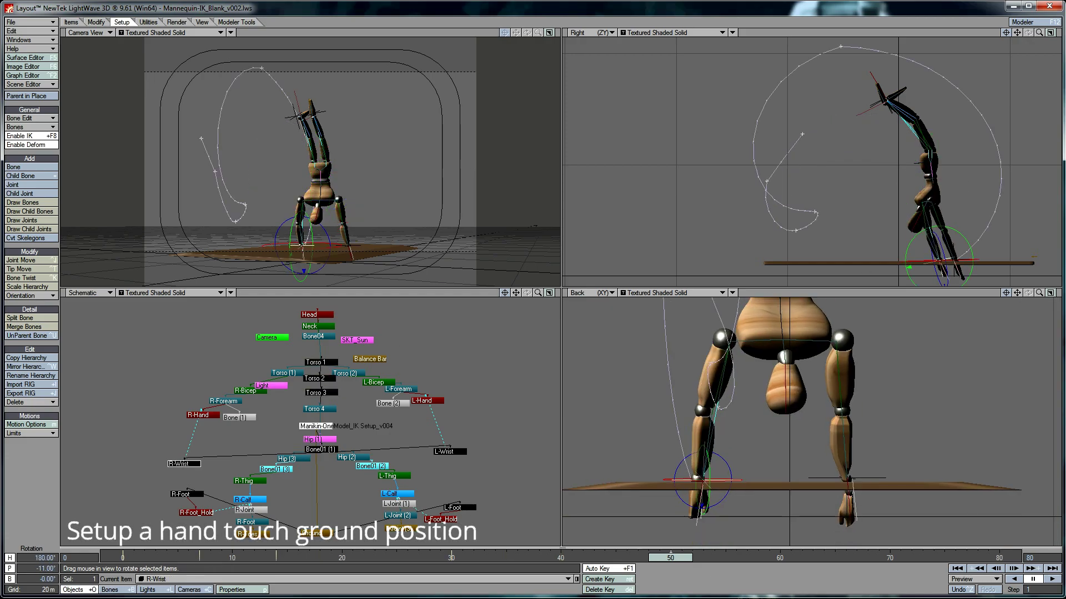
{"action": "left_click_drag", "start_coordinate": [703, 502], "coordinate": [710, 470]}
{"action": "key", "text": "shift+b"}
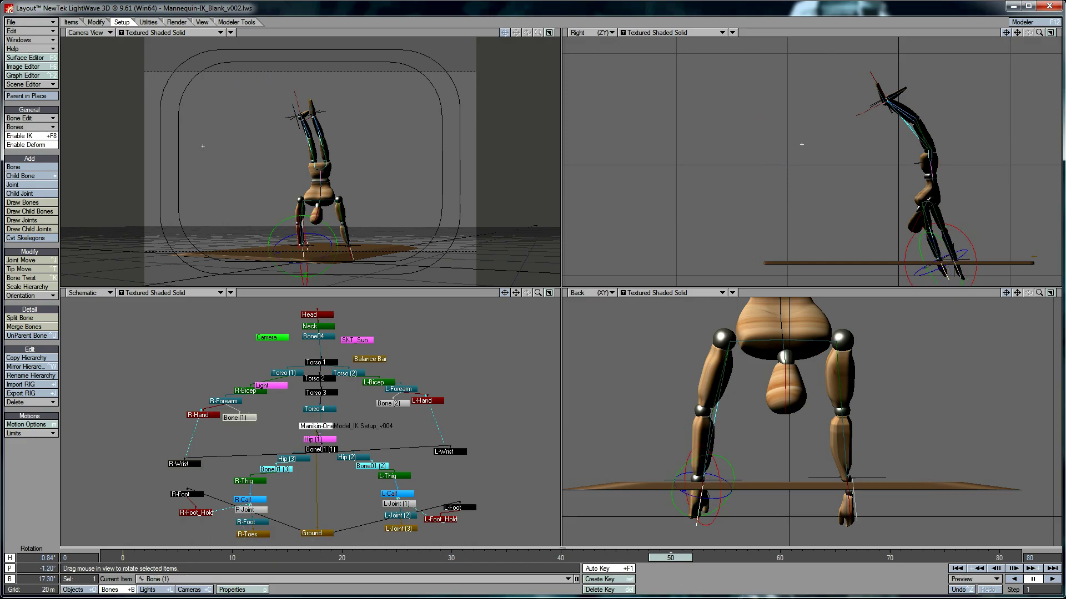
{"action": "left_click_drag", "start_coordinate": [690, 494], "coordinate": [681, 481]}
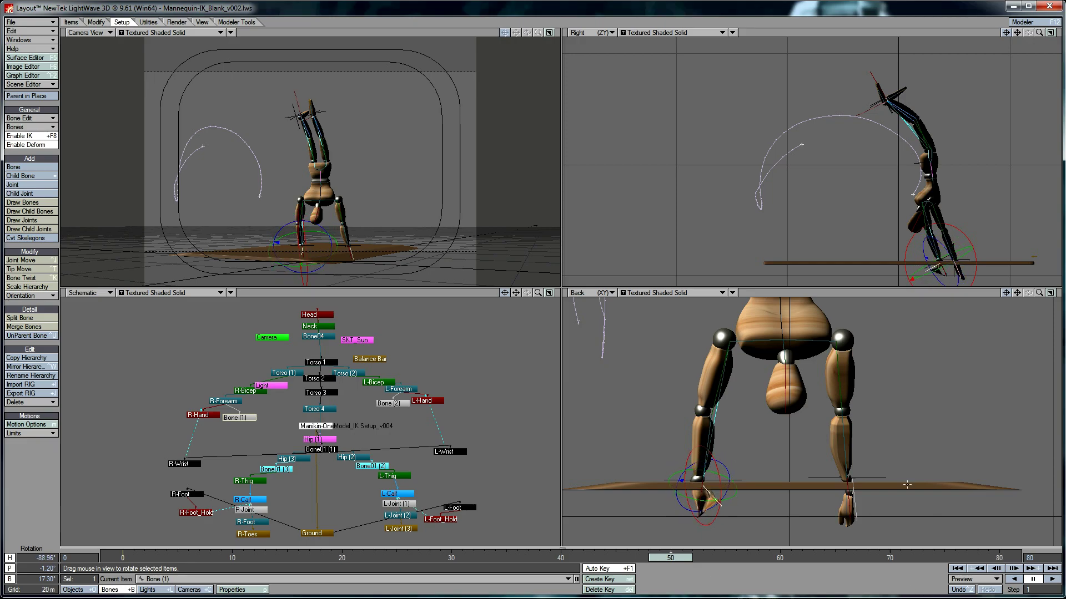
Rotate the left hand bone Bone (2) and pitch the L-Wrist control to -6.70° for ground contact.
{"action": "left_click", "coordinate": [976, 477]}
{"action": "left_click_drag", "start_coordinate": [961, 222], "coordinate": [964, 222]}
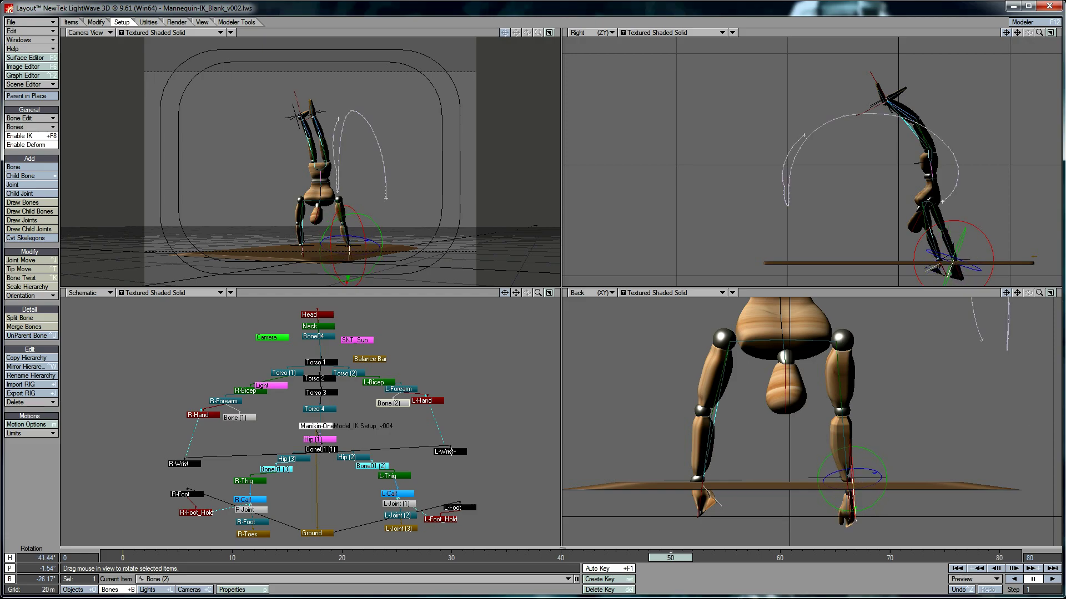
{"action": "left_click", "coordinate": [451, 451]}
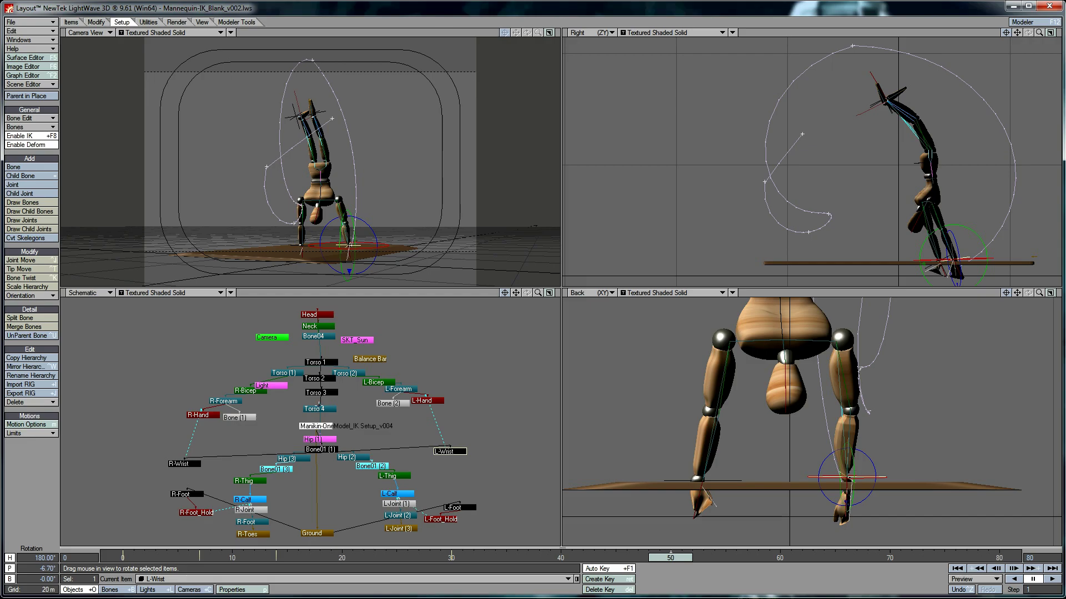
Raise the hip bone Bone01 (1) to Y 21.9828 m and reposition both wrist controls so the hands rest on the board.
{"action": "left_click", "coordinate": [335, 449]}
{"action": "key", "text": "t"}
{"action": "left_click_drag", "start_coordinate": [795, 408], "coordinate": [795, 384]}
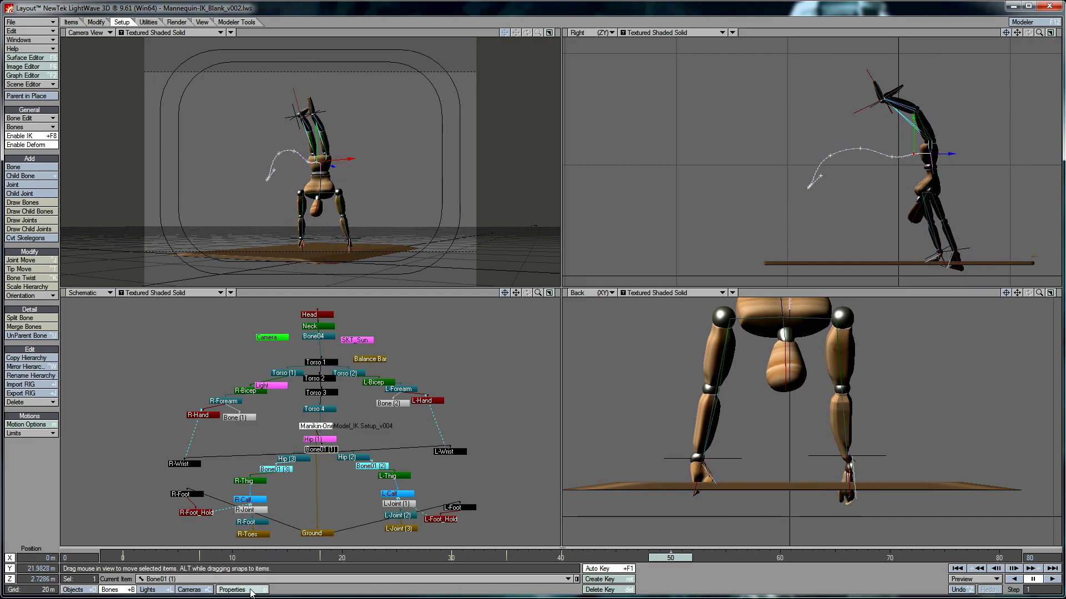
{"action": "left_click", "coordinate": [185, 464]}
{"action": "left_click", "coordinate": [450, 451], "text": "shift"}
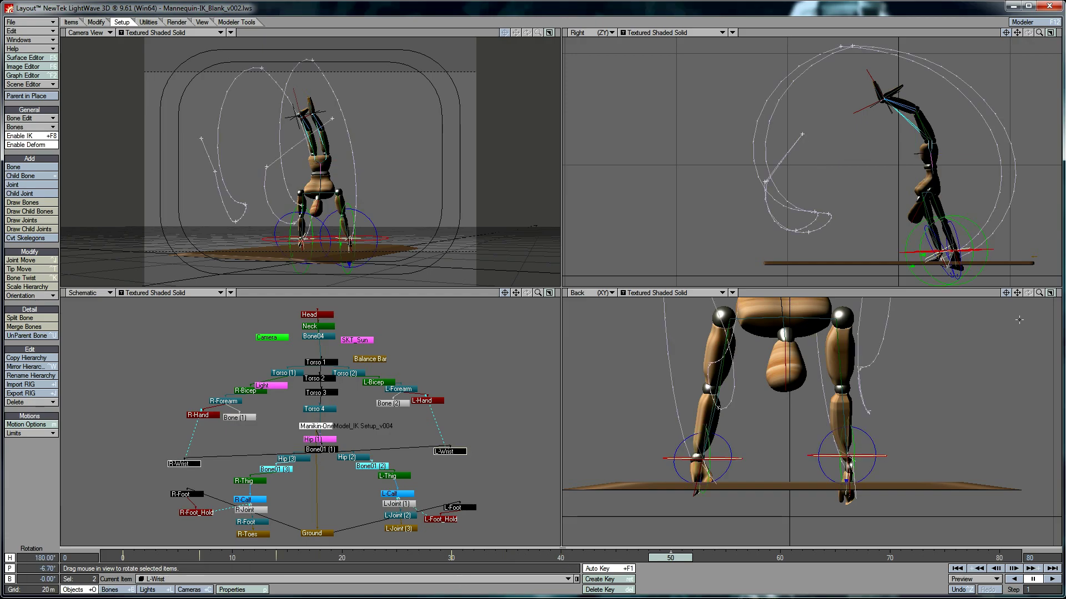
{"action": "left_click_drag", "start_coordinate": [795, 421], "coordinate": [795, 415]}
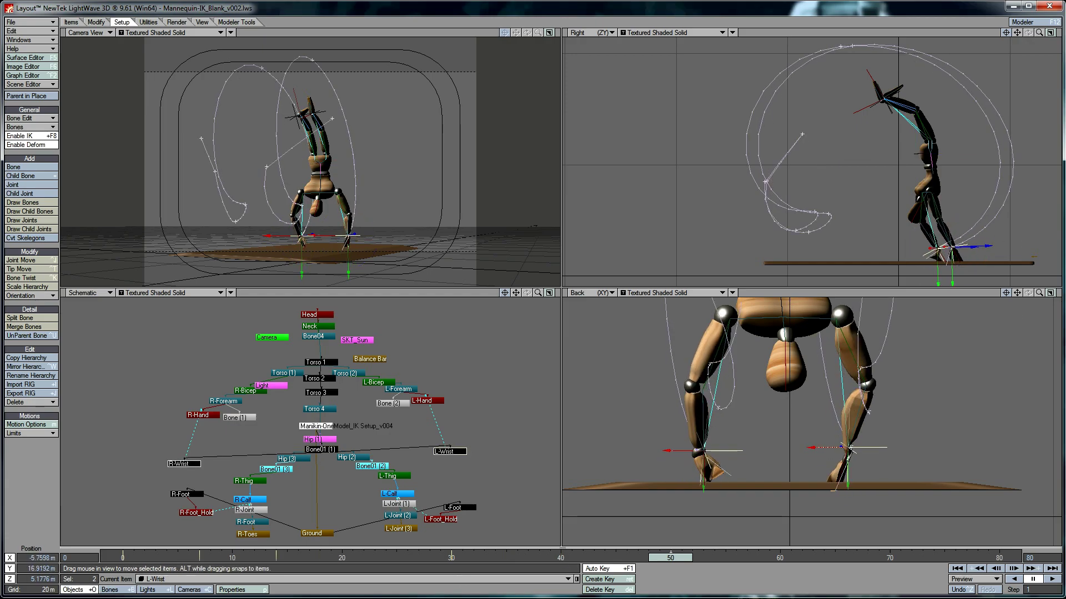
At frame 50, swing both foot controls down to Y 18.9666 m and Z -10.8466 m, and rotate each foot toward the ground.
{"action": "left_click", "coordinate": [186, 494]}
{"action": "left_click_drag", "start_coordinate": [894, 77], "coordinate": [1004, 150]}
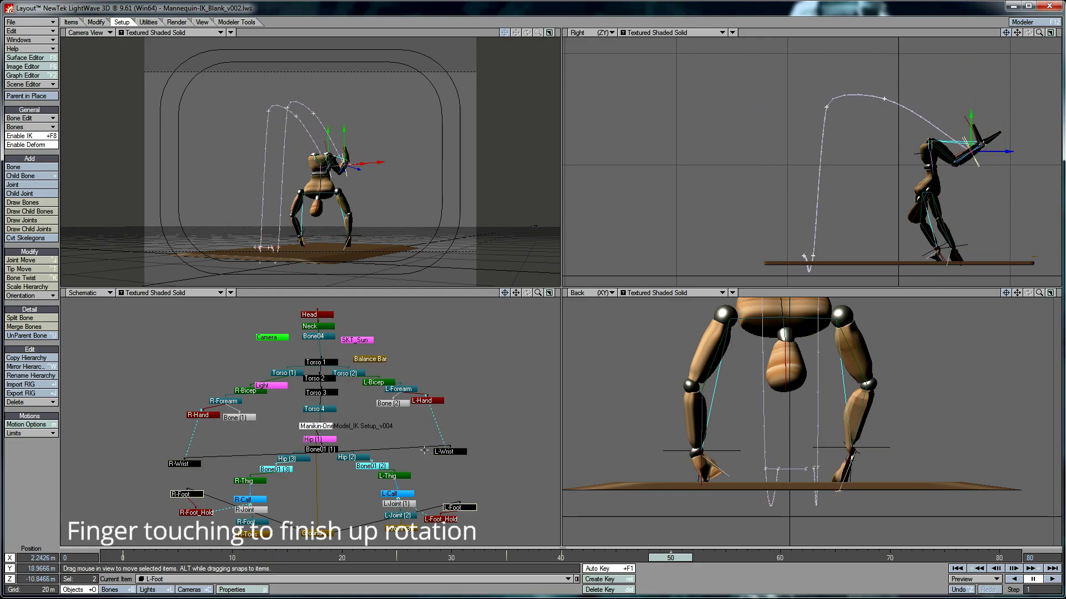
{"action": "key", "text": "y"}
{"action": "left_click", "coordinate": [980, 108]}
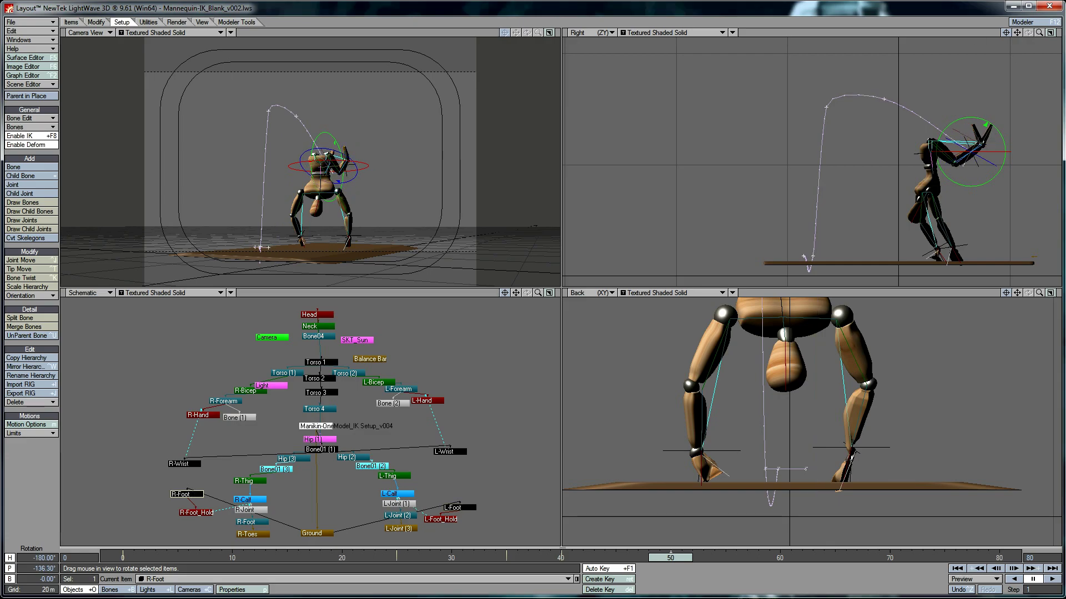
{"action": "left_click", "coordinate": [463, 506]}
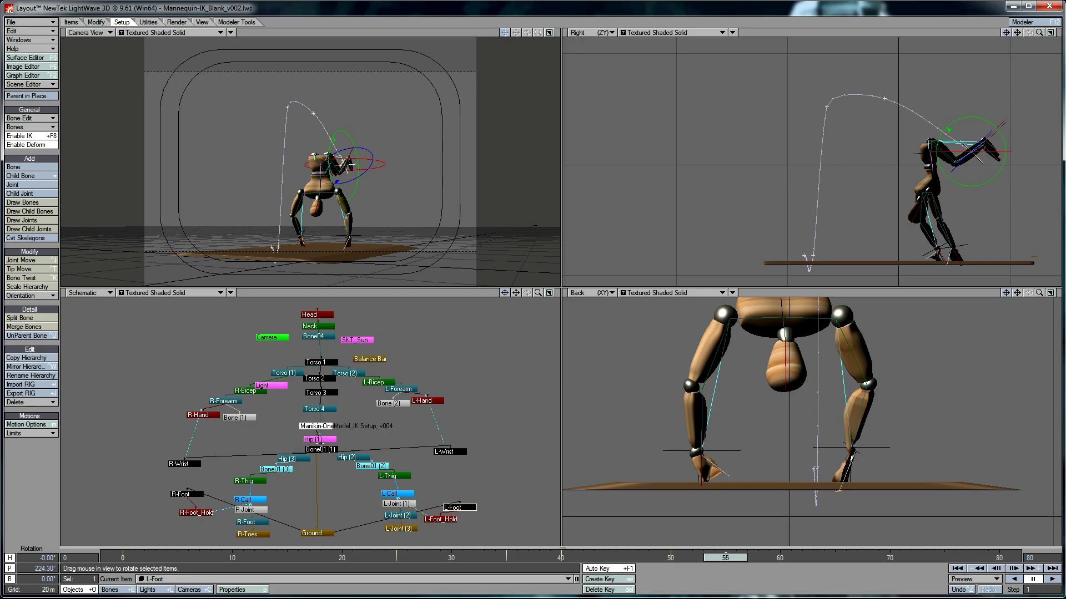
At frame 55, reposition the hip bone Bone01 (1) to Z 7.0249 m and lower both foot controls toward the board.
{"action": "left_click", "coordinate": [321, 450]}
{"action": "left_click_drag", "start_coordinate": [788, 388], "coordinate": [788, 349]}
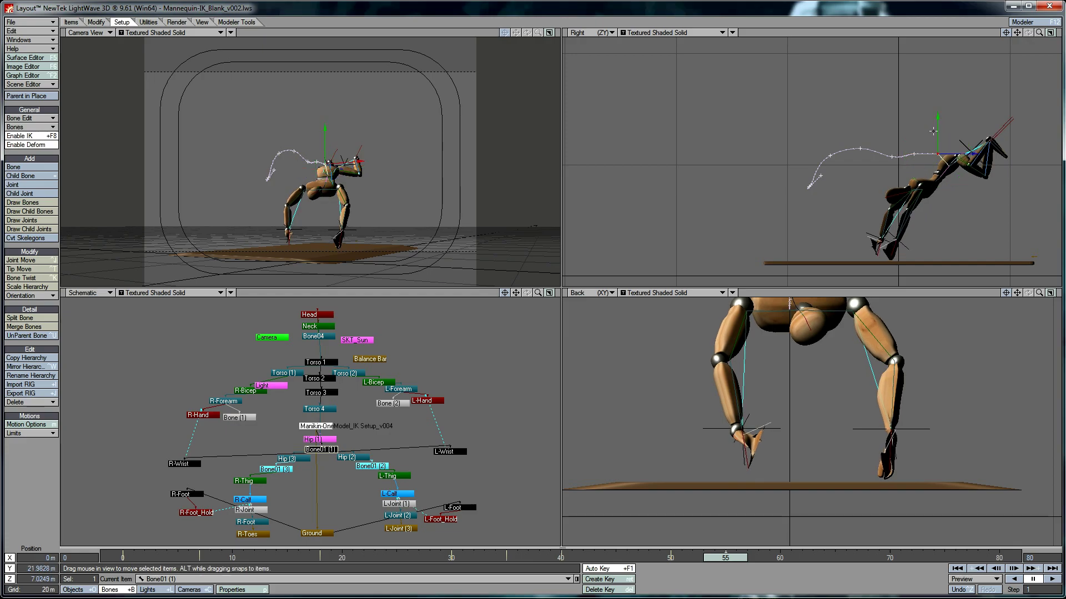
{"action": "left_click", "coordinate": [186, 494]}
{"action": "left_click", "coordinate": [460, 507], "text": "shift"}
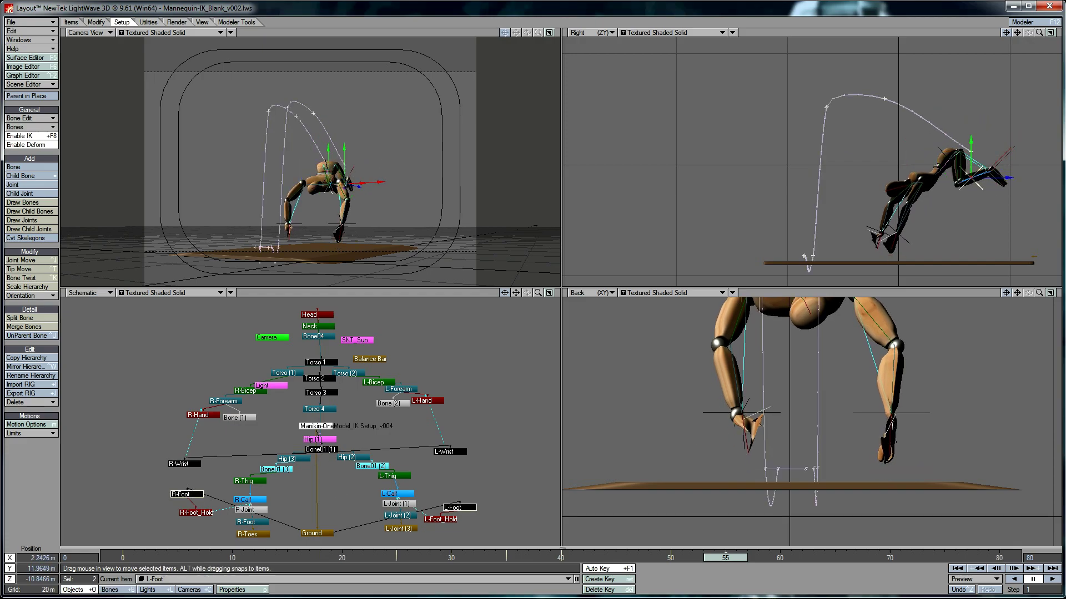
Pitch the L-Foot control to 298.40° and the R-Foot control to -313.70°.
{"action": "left_click", "coordinate": [460, 507]}
{"action": "key", "text": "y"}
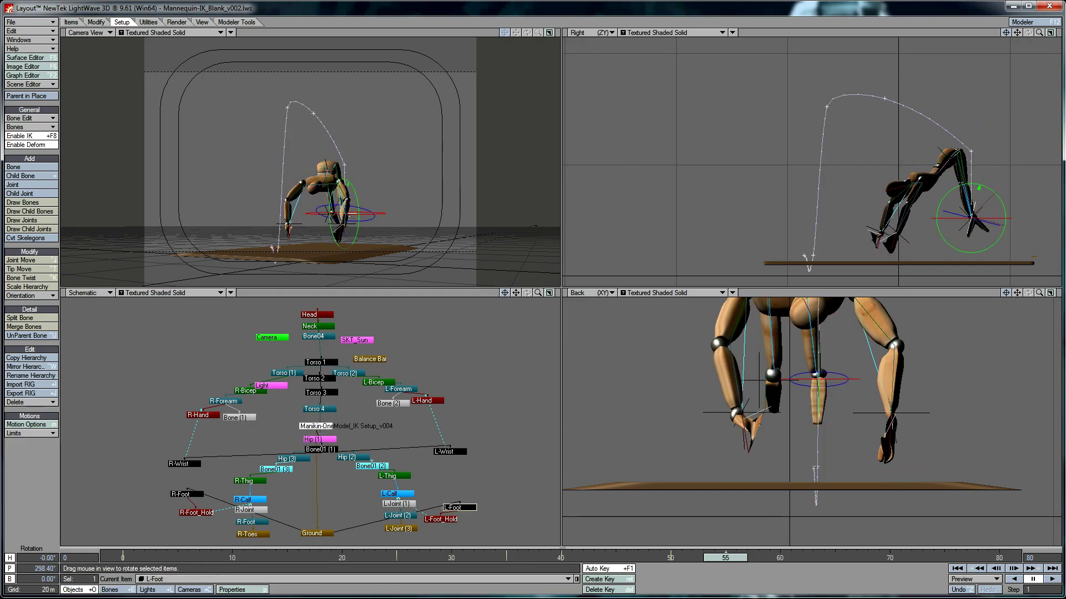
{"action": "left_click", "coordinate": [187, 494]}
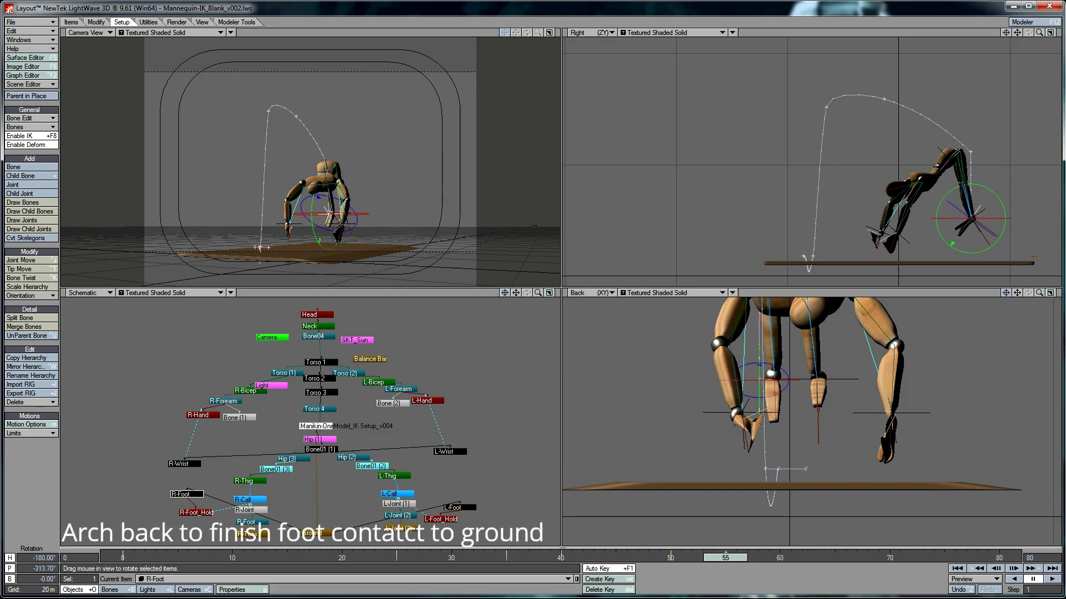
Rotate Torso 1, Torso 2 and Torso 3 together to arch the mannequin's back.
{"action": "left_click", "coordinate": [321, 361]}
{"action": "left_click", "coordinate": [320, 393], "text": "shift"}
{"action": "left_click", "coordinate": [320, 378], "text": "shift"}
{"action": "left_click_drag", "start_coordinate": [888, 389], "coordinate": [910, 383]}
{"action": "key", "text": "Up"}
Reposition both wrist controls at frame 55, adjusting R-Wrist separately to X 5.9913 m, Y 12.2454 m and Z 9.1914 m.
{"action": "left_click", "coordinate": [185, 464]}
{"action": "left_click", "coordinate": [450, 451], "text": "shift"}
{"action": "key", "text": "t"}
{"action": "left_click_drag", "start_coordinate": [832, 444], "coordinate": [805, 464]}
{"action": "left_click", "coordinate": [185, 464]}
{"action": "left_click_drag", "start_coordinate": [842, 227], "coordinate": [843, 243]}
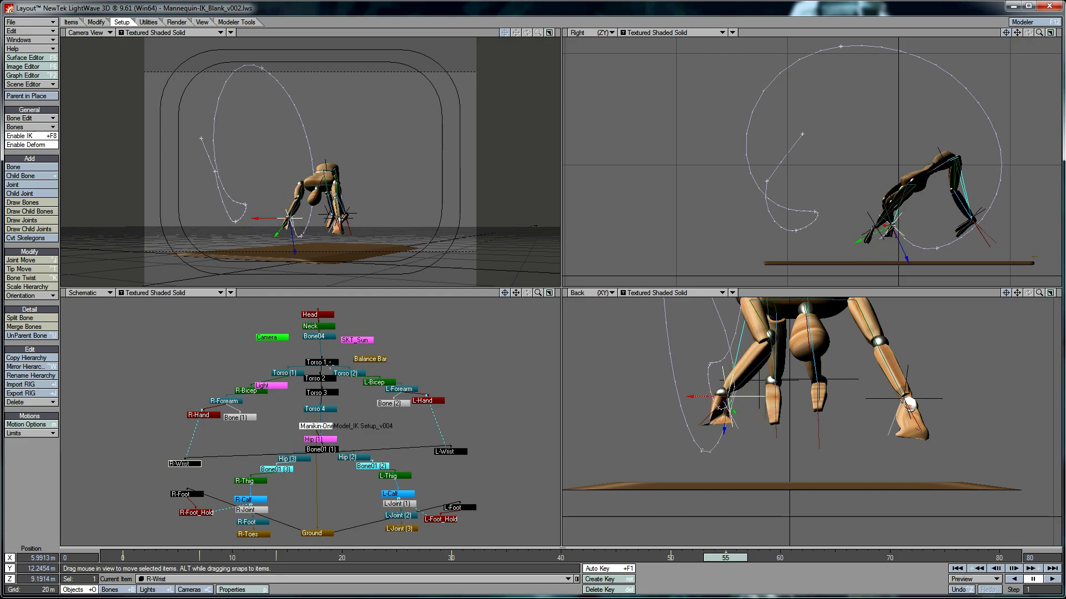
Rotate the Torso 1 bone to a pitch of -24.10°.
{"action": "left_click", "coordinate": [329, 363]}
{"action": "key", "text": "y"}
{"action": "left_click_drag", "start_coordinate": [805, 444], "coordinate": [804, 478]}
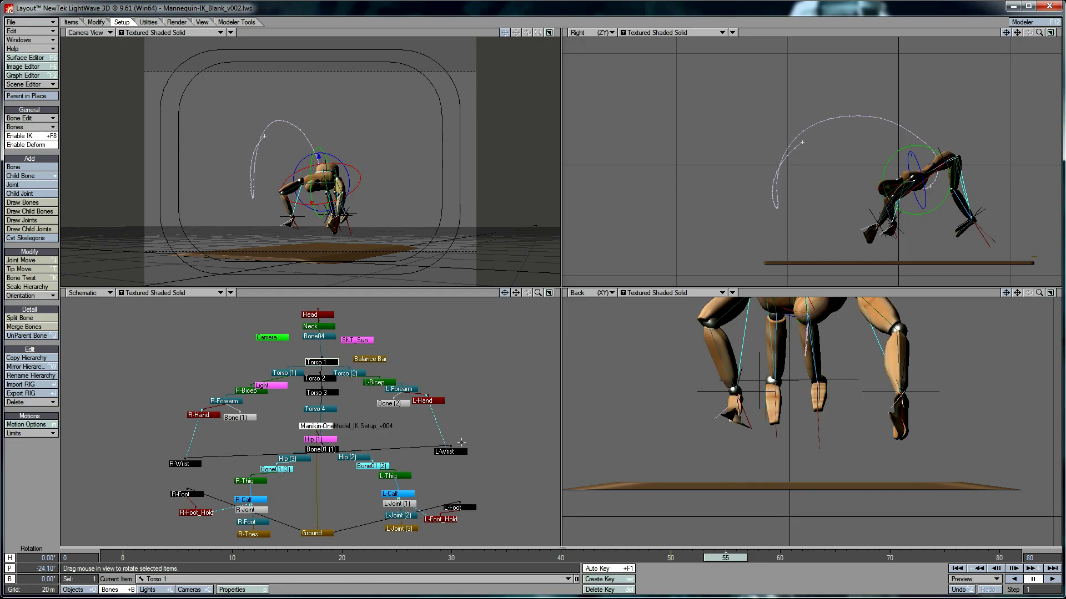
Move the L-Wrist control to X -6.1624 m, Y 16.6756 m and Z 8.593 m.
{"action": "left_click", "coordinate": [452, 452]}
{"action": "key", "text": "t"}
{"action": "left_click_drag", "start_coordinate": [900, 393], "coordinate": [900, 407]}
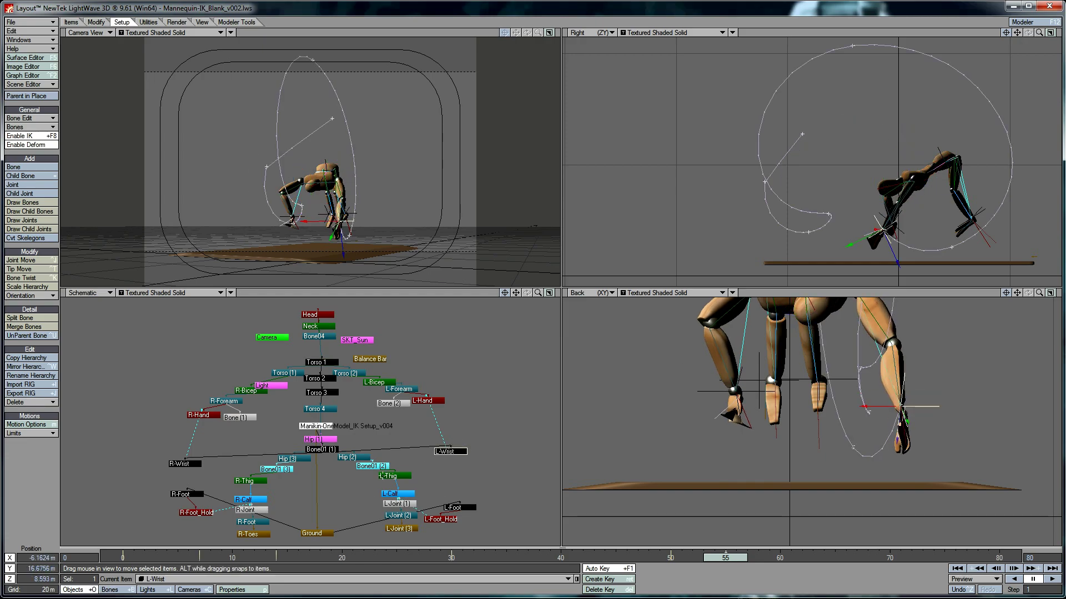
Rotate the left hand bone Bone (2) to heading -2.96° and the right hand bone Bone (1) to heading -14.56°, pitch 11.10°.
{"action": "key", "text": "shift+b"}
{"action": "key", "text": "y"}
{"action": "left_click_drag", "start_coordinate": [899, 505], "coordinate": [862, 505]}
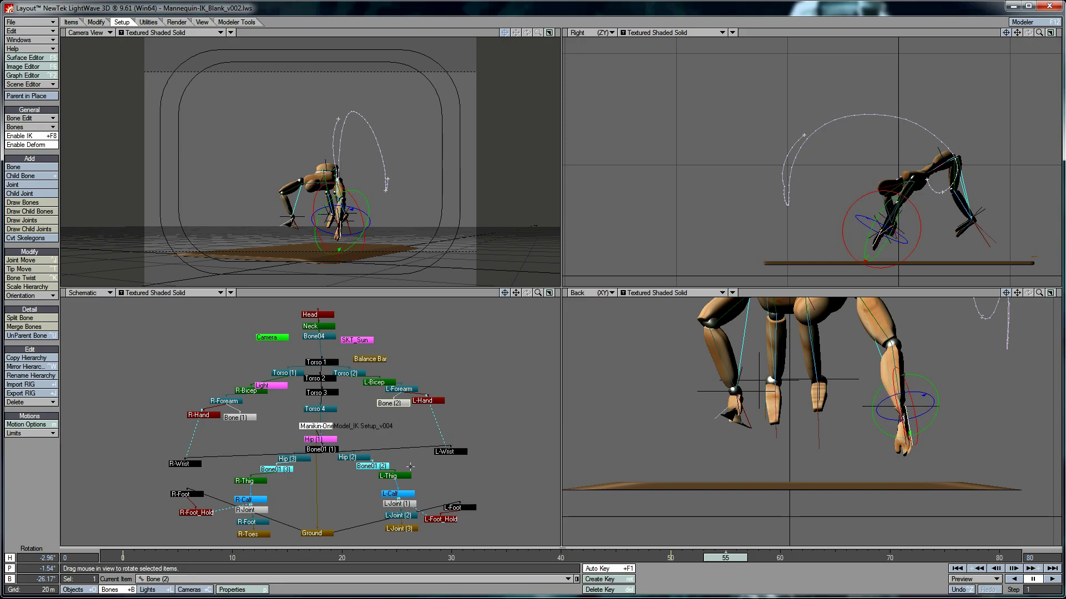
{"action": "left_click", "coordinate": [256, 416]}
{"action": "left_click_drag", "start_coordinate": [888, 489], "coordinate": [888, 511]}
{"action": "left_click_drag", "start_coordinate": [777, 204], "coordinate": [864, 204]}
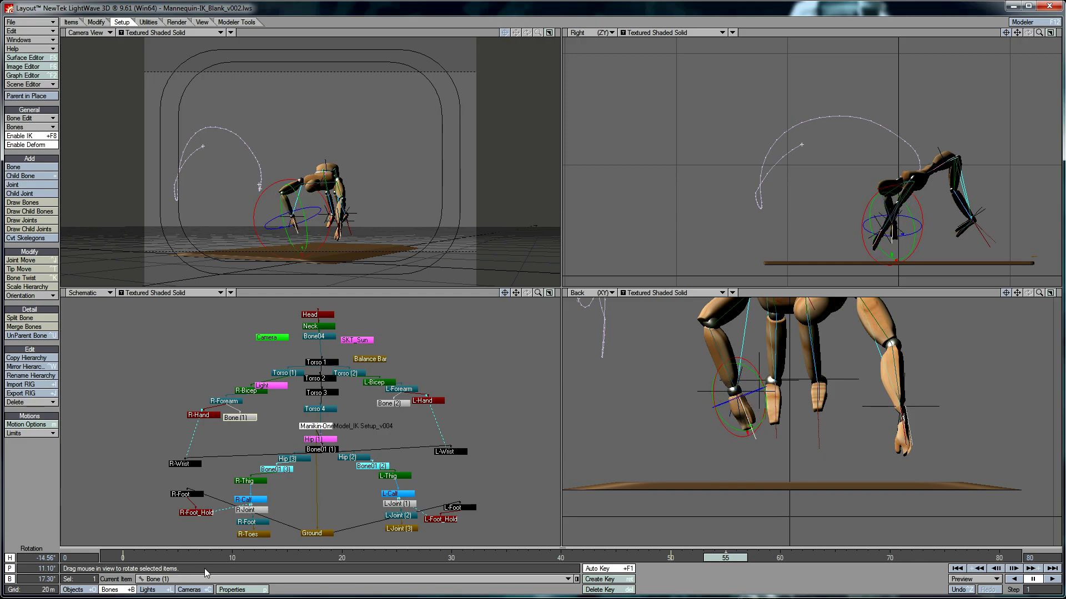
Reposition both wrist controls at frame 55 so the hands reach the mat, moving L-Wrist to X -6.5155 m, Y 16.2539 m, Z 11.6428 m.
{"action": "left_click", "coordinate": [450, 451]}
{"action": "left_click", "coordinate": [186, 464], "text": "shift"}
{"action": "key", "text": "t"}
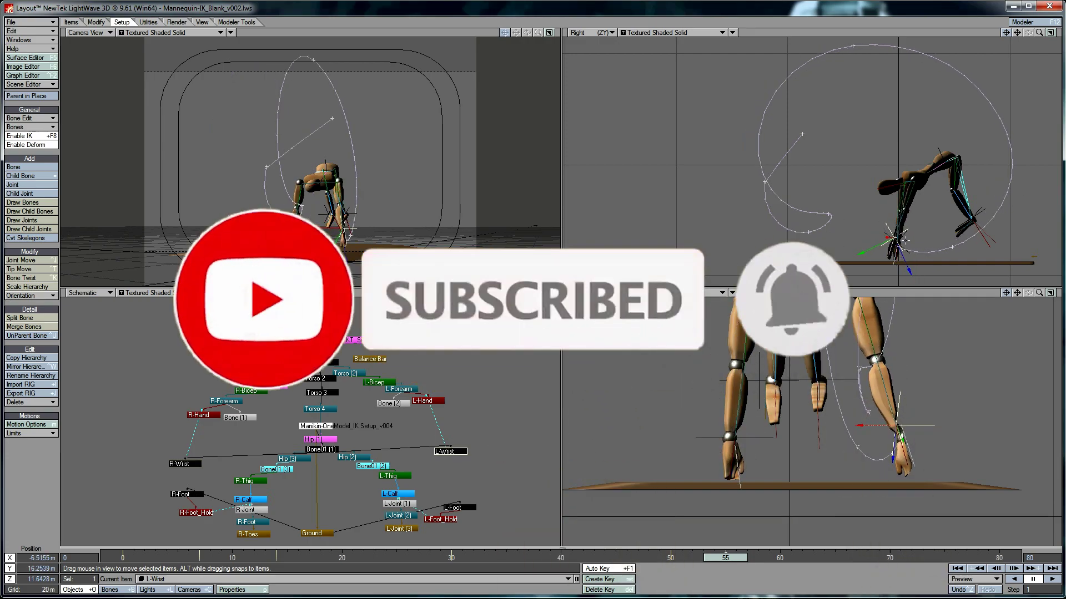
At frame 63, move the hip bone Bone01 (1) to Y 16.4814 m, Z 10.8216 m and bring the foot controls down to the mat.
{"action": "left_click", "coordinate": [812, 558]}
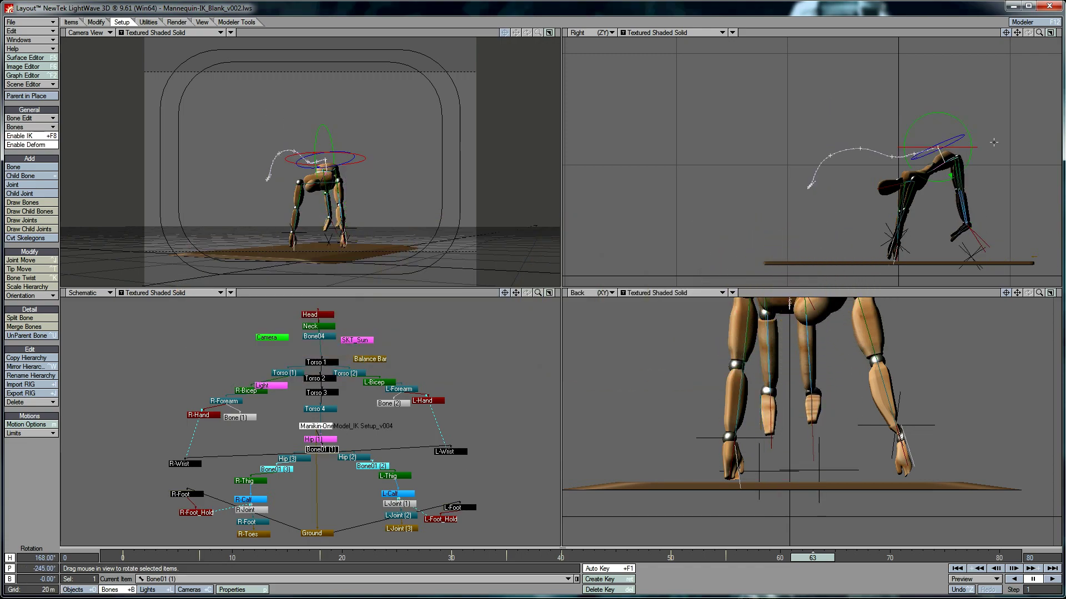
{"action": "key", "text": "y"}
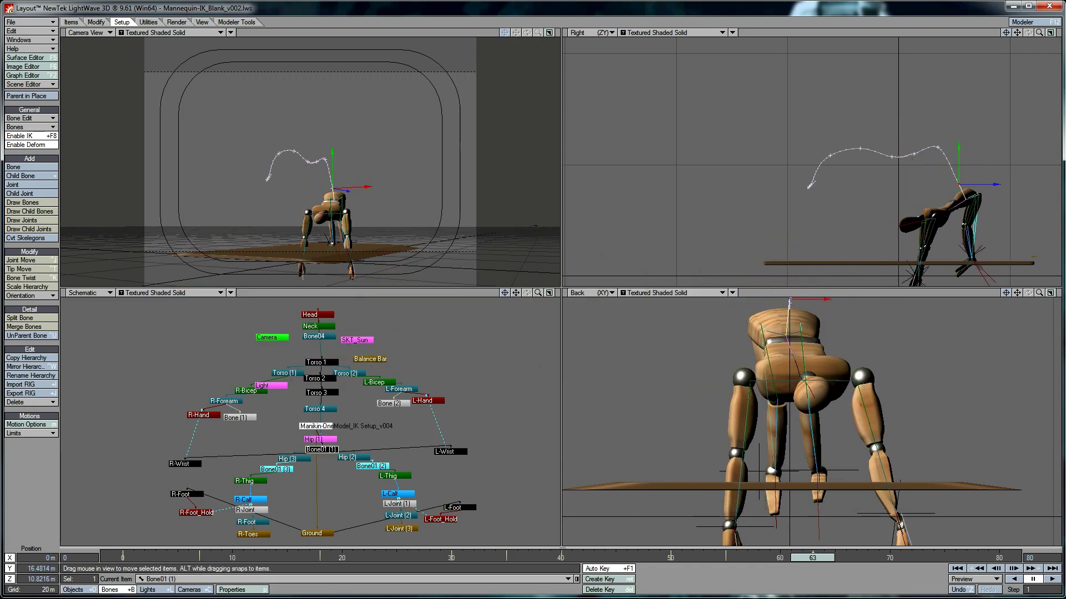
{"action": "left_click_drag", "start_coordinate": [810, 388], "coordinate": [811, 432]}
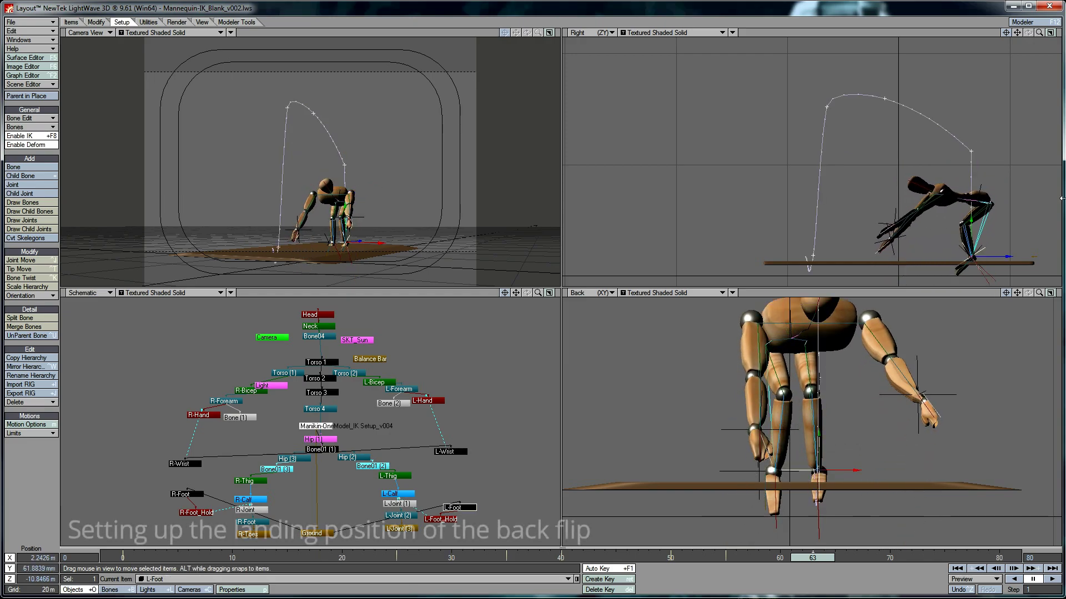
Rotate the L-Foot and R-Foot controls at frame 63 to lay both feet flat, with R-Foot at pitch -352.90°.
{"action": "key", "text": "y"}
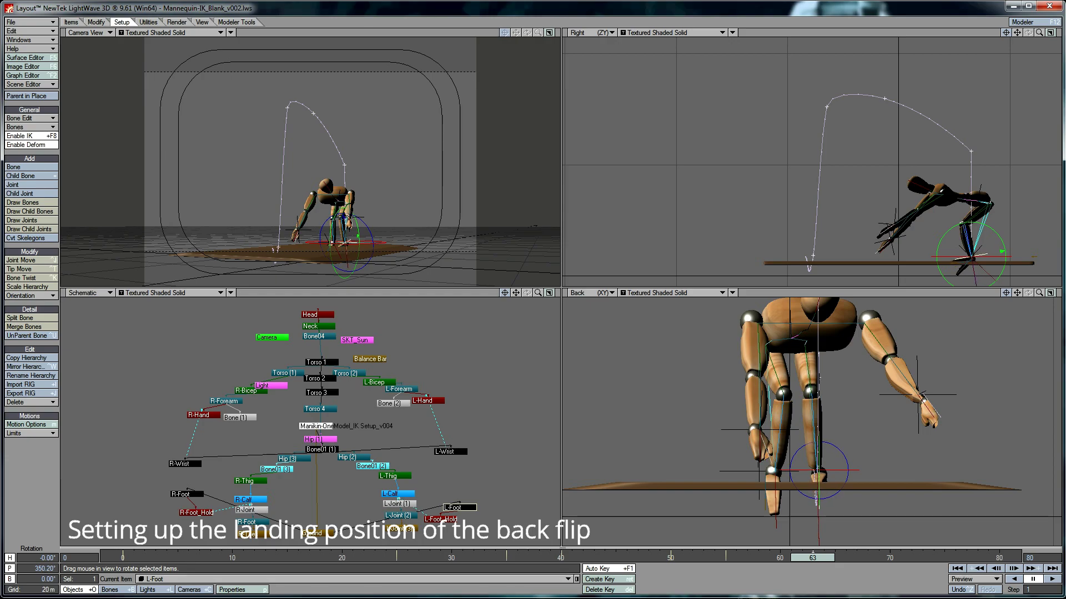
{"action": "left_click", "coordinate": [187, 494]}
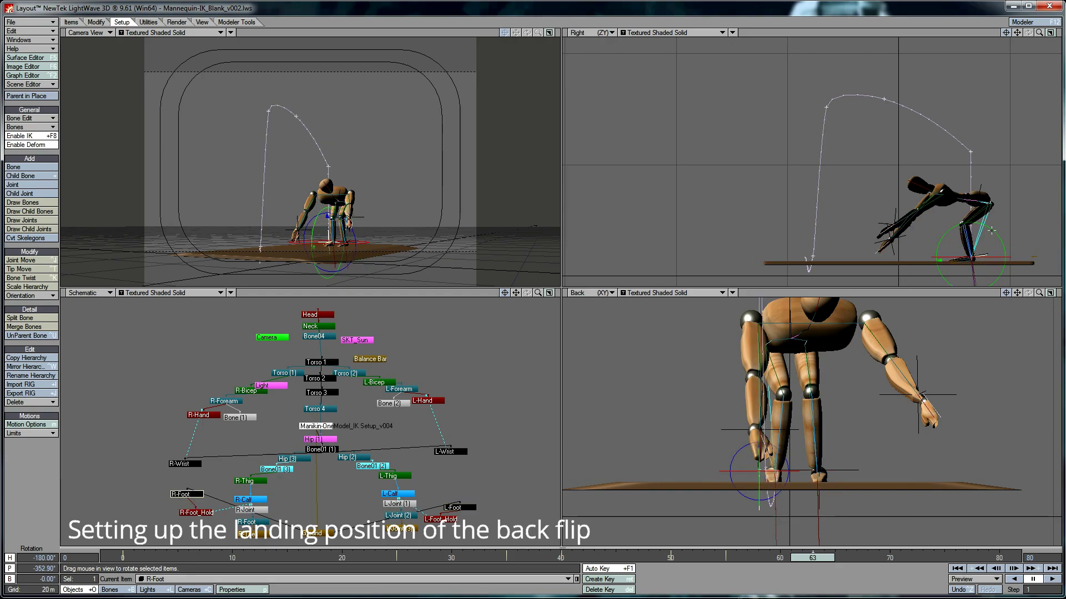
Move Bone01 (1) at frame 63 to Y 17.8817 m, Z 14.8182 m, and rotate it at frame 70 to pitch -310.00°.
{"action": "left_click_drag", "start_coordinate": [812, 558], "coordinate": [722, 564]}
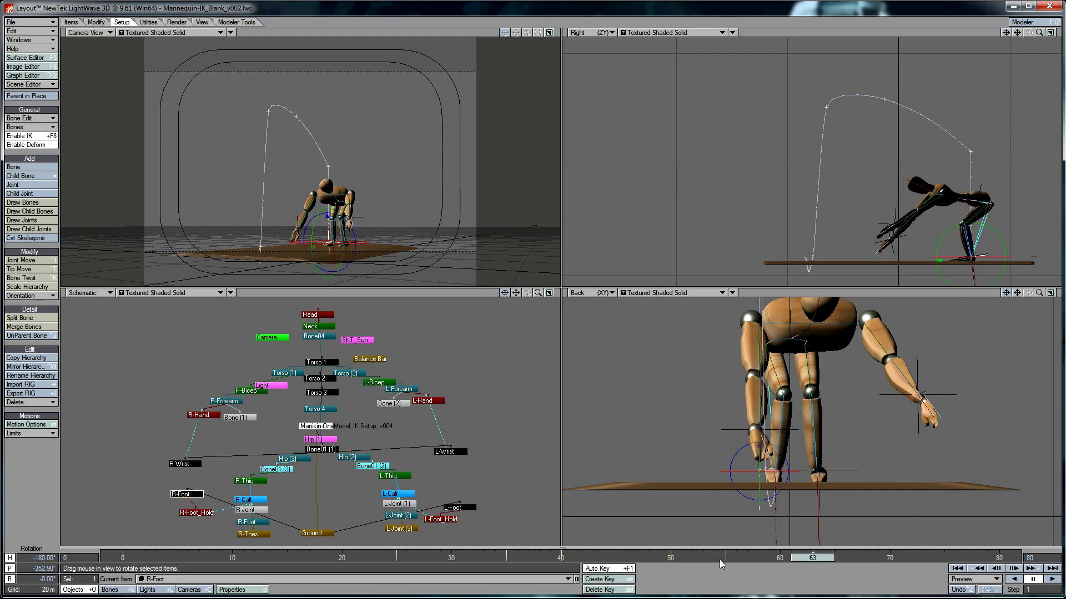
{"action": "left_click", "coordinate": [321, 449]}
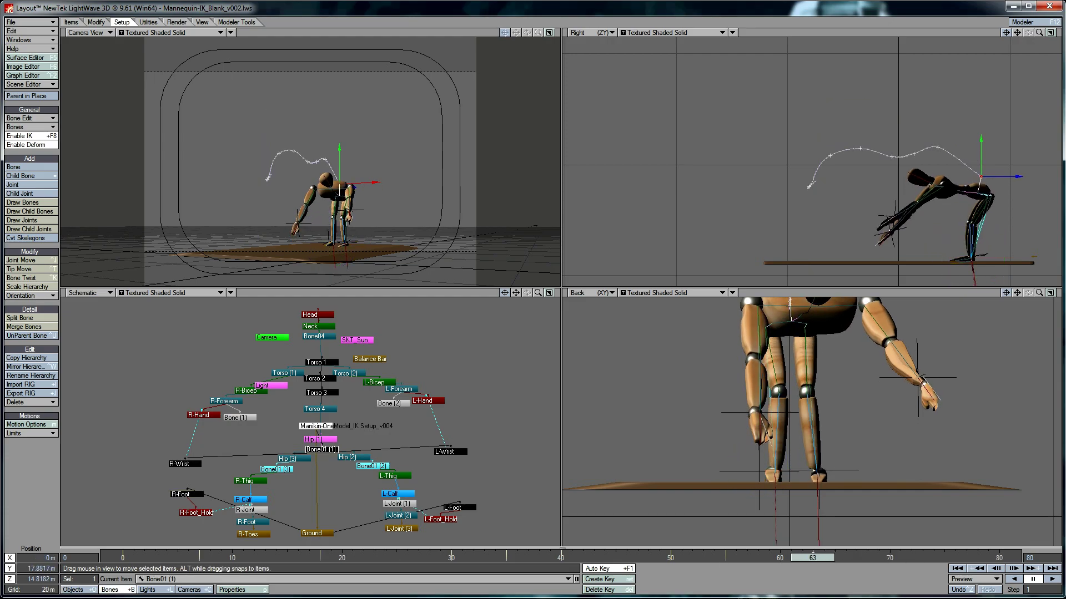
{"action": "left_click_drag", "start_coordinate": [1017, 173], "coordinate": [983, 150]}
{"action": "key", "text": "y"}
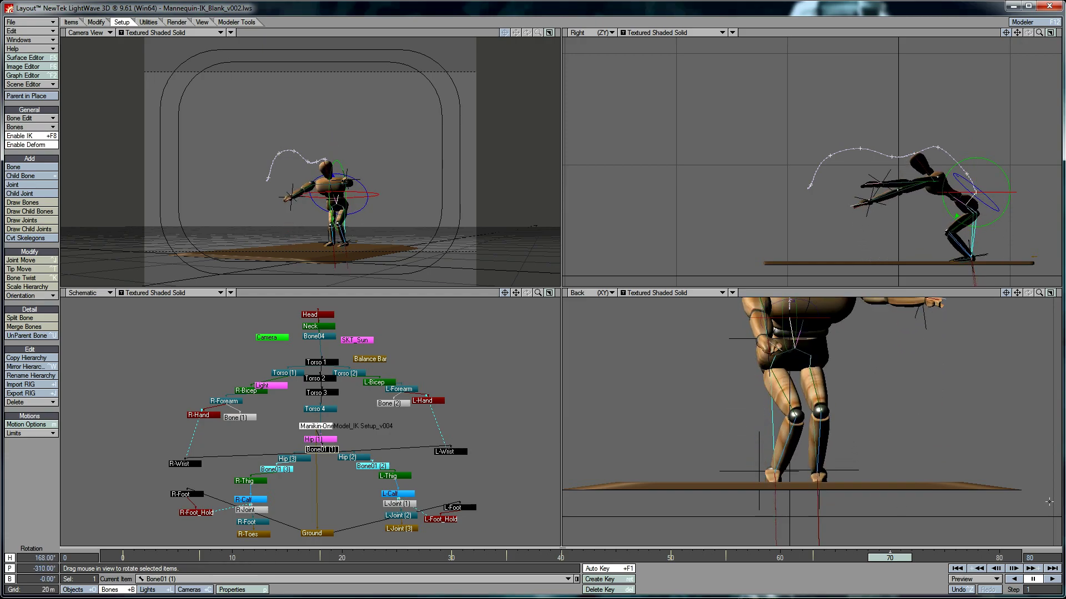
Reposition the L-Wrist and R-Wrist controls for the landing to spread the arms out to the sides.
{"action": "key", "text": "t"}
{"action": "left_click", "coordinate": [450, 451]}
{"action": "left_click_drag", "start_coordinate": [877, 191], "coordinate": [866, 199]}
{"action": "left_click", "coordinate": [185, 464]}
{"action": "left_click_drag", "start_coordinate": [683, 239], "coordinate": [639, 212]}
{"action": "left_click_drag", "start_coordinate": [655, 388], "coordinate": [363, 389]}
Rotate the torso bones, starting with Torso 1, to straighten the mannequin's upper body for the landing.
{"action": "left_click", "coordinate": [333, 364]}
{"action": "key", "text": "y"}
{"action": "left_click_drag", "start_coordinate": [962, 151], "coordinate": [963, 150]}
{"action": "key", "text": "Down"}
{"action": "key", "text": "shift+Down"}
Move the hip bone Bone01 (1) at frame 75 to Y 15.081 m and Z 15.9172 m.
{"action": "left_click", "coordinate": [321, 450]}
{"action": "key", "text": "t"}
{"action": "left_click_drag", "start_coordinate": [977, 194], "coordinate": [1001, 190]}
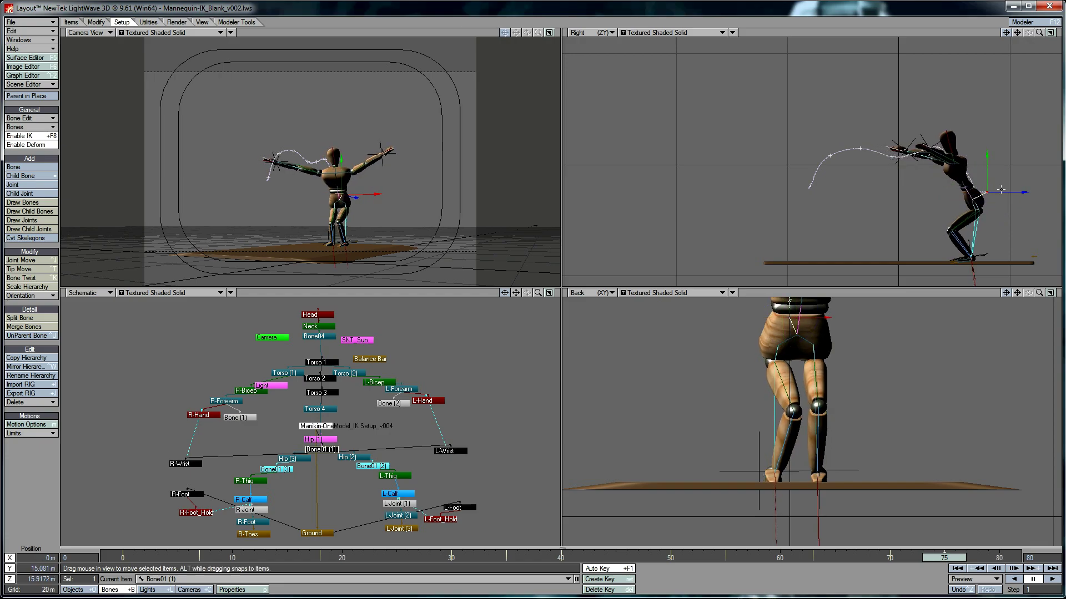
Lower both wrist controls at frame 75, with R-Wrist at X 13.8831 m, Y 6.6199 m, Z 7.9373 m, and move R-Foot outward to widen the stance.
{"action": "left_click", "coordinate": [185, 464]}
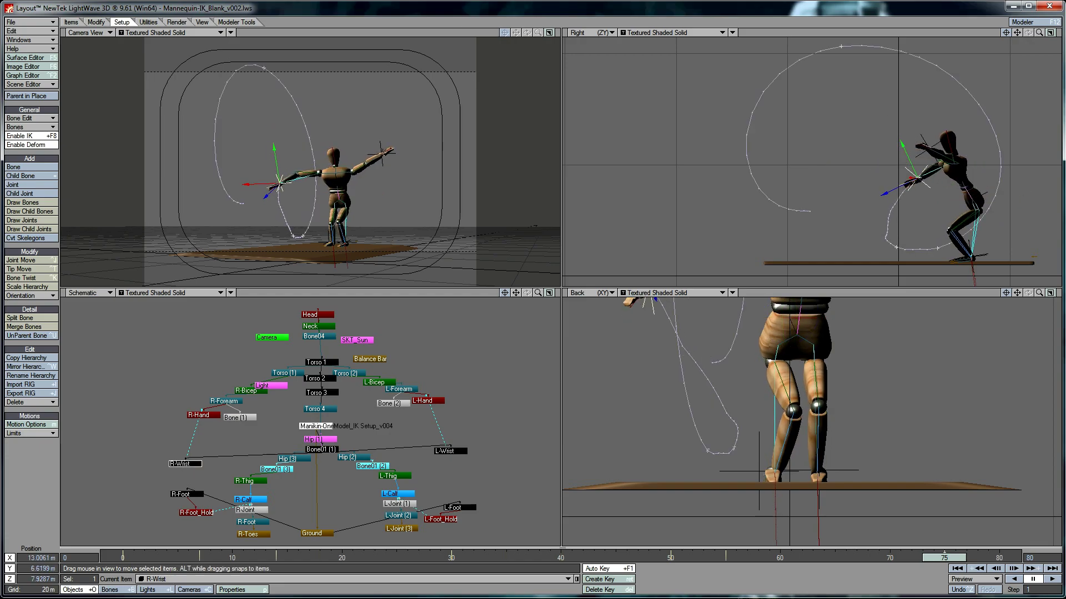
{"action": "left_click", "coordinate": [450, 451]}
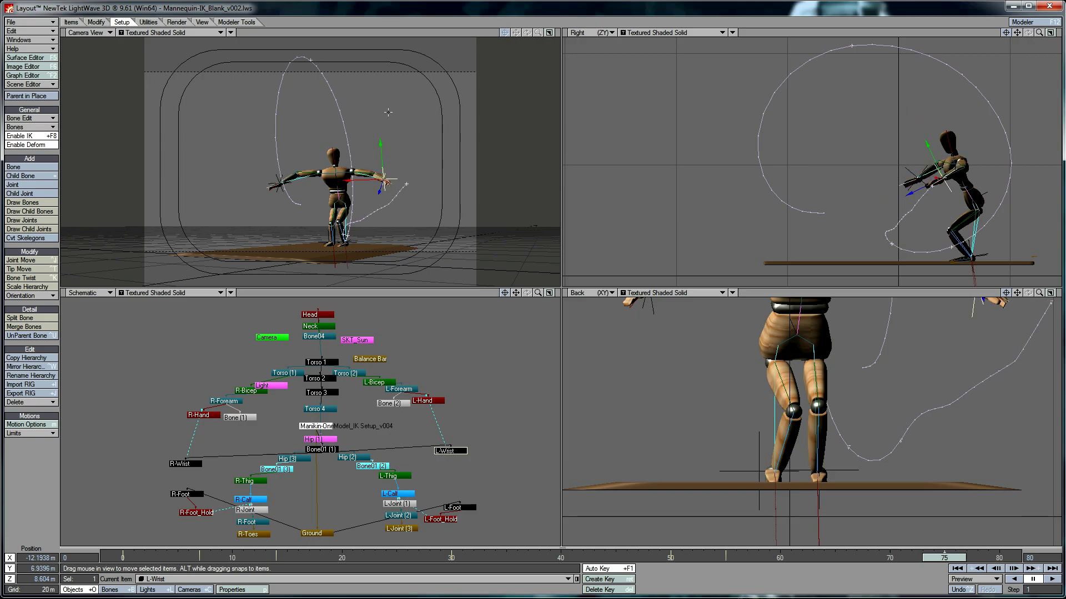
{"action": "left_click", "coordinate": [185, 464]}
{"action": "left_click_drag", "start_coordinate": [277, 184], "coordinate": [274, 183]}
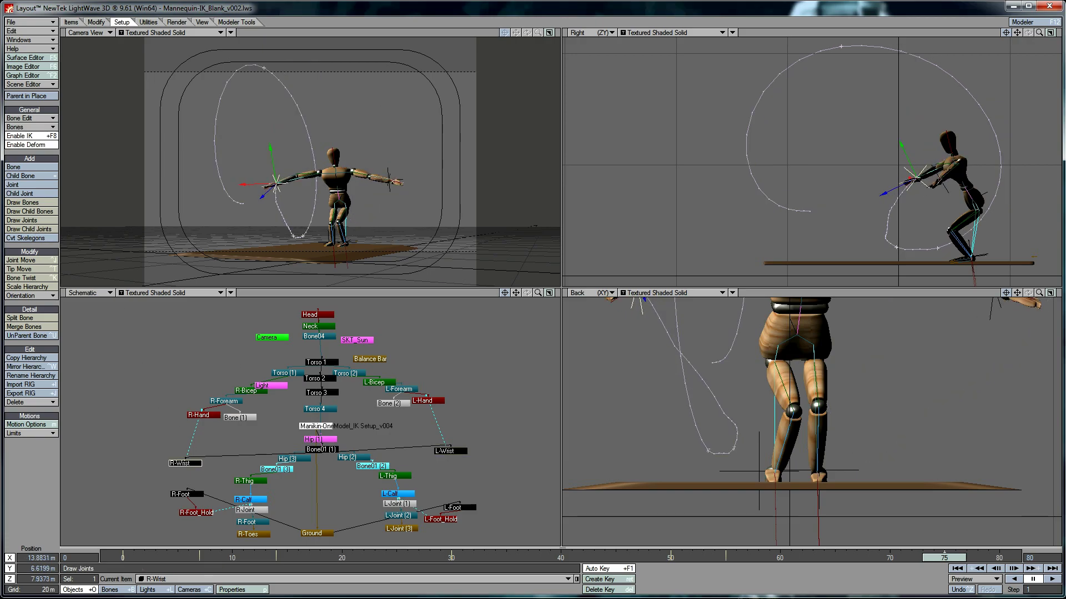
{"action": "left_click", "coordinate": [187, 494]}
{"action": "left_click_drag", "start_coordinate": [769, 473], "coordinate": [748, 471]}
At frame 80, rotate Bone01 (1) to pitch -341.10° and move it to Y 18.0089 m, Z 16.0171 m for a standing pose.
{"action": "left_click", "coordinate": [321, 439]}
{"action": "key", "text": "y"}
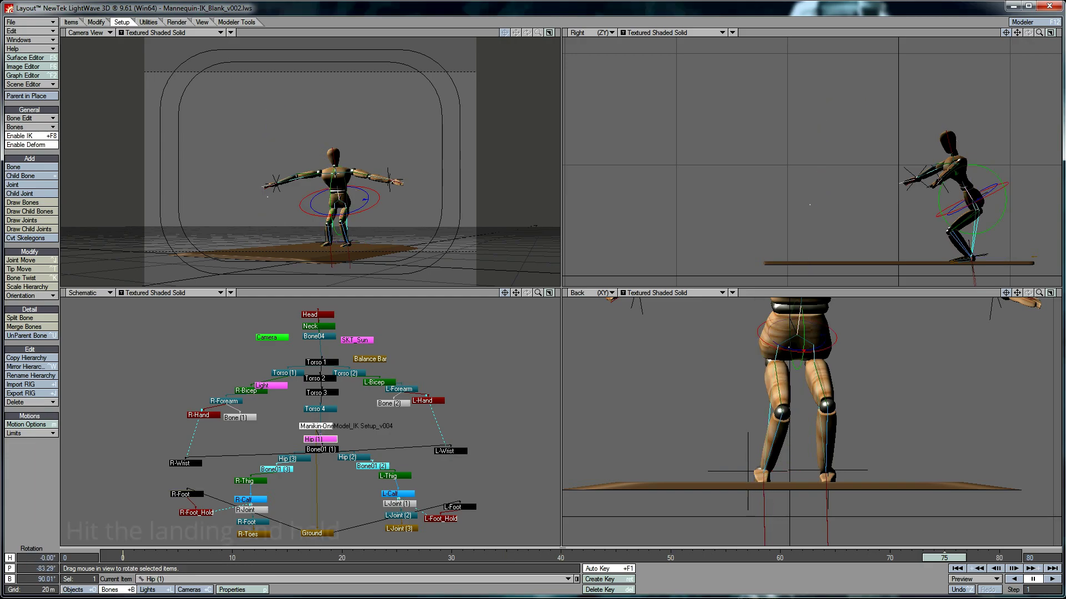
{"action": "key", "text": "Down"}
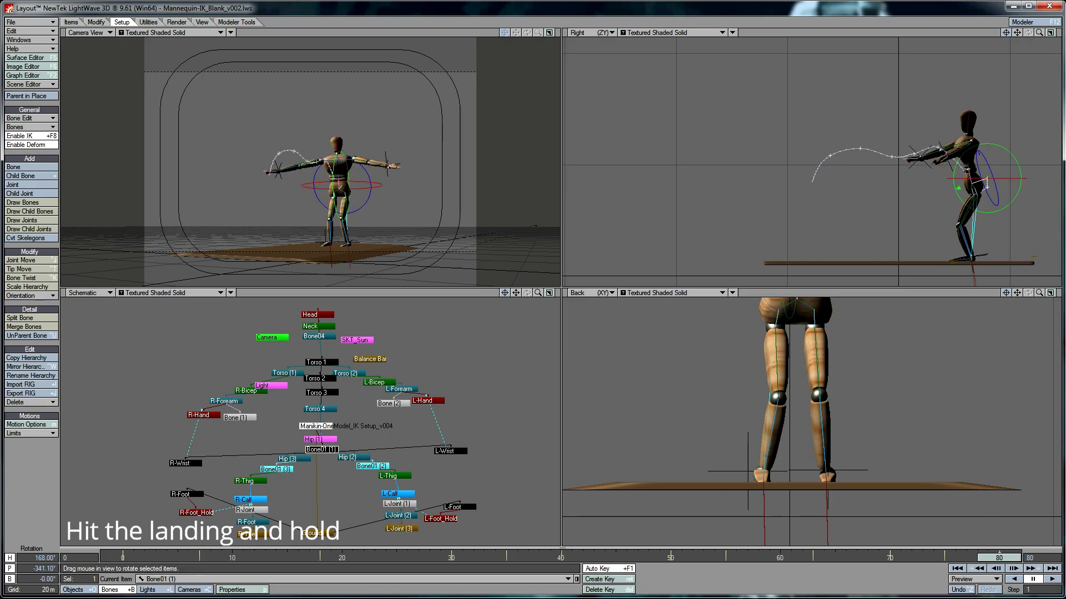
{"action": "key", "text": "t"}
{"action": "left_click_drag", "start_coordinate": [758, 187], "coordinate": [758, 185]}
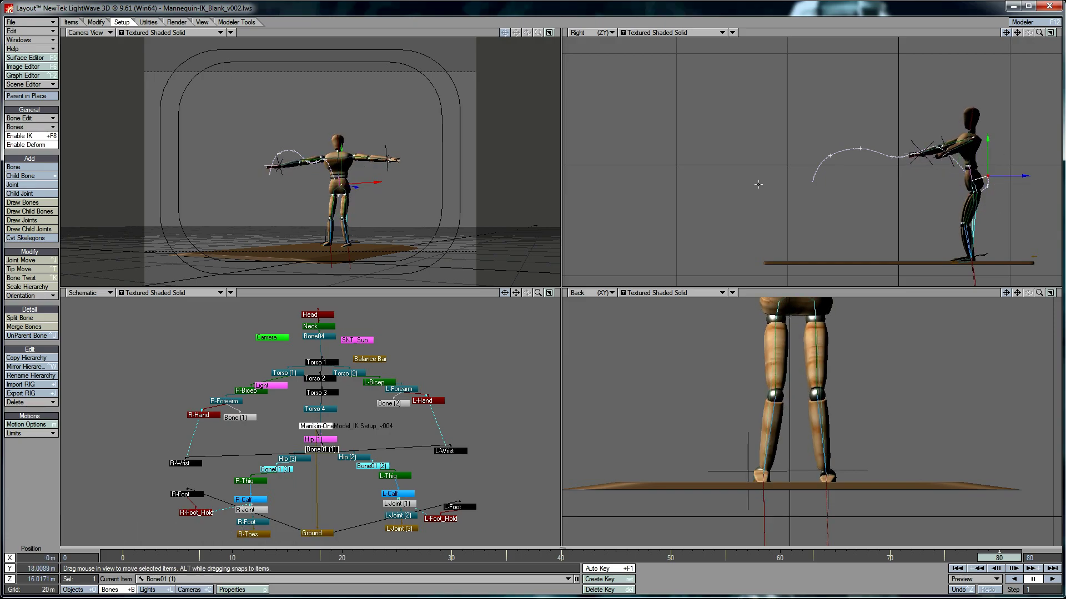
Lower both arms at frame 80 by moving the wrist controls, placing L-Wrist at X -10.6135 m, Y 2.5337 m, Z 8.5117 m.
{"action": "key", "text": "shift+o"}
{"action": "left_click_drag", "start_coordinate": [266, 167], "coordinate": [279, 142]}
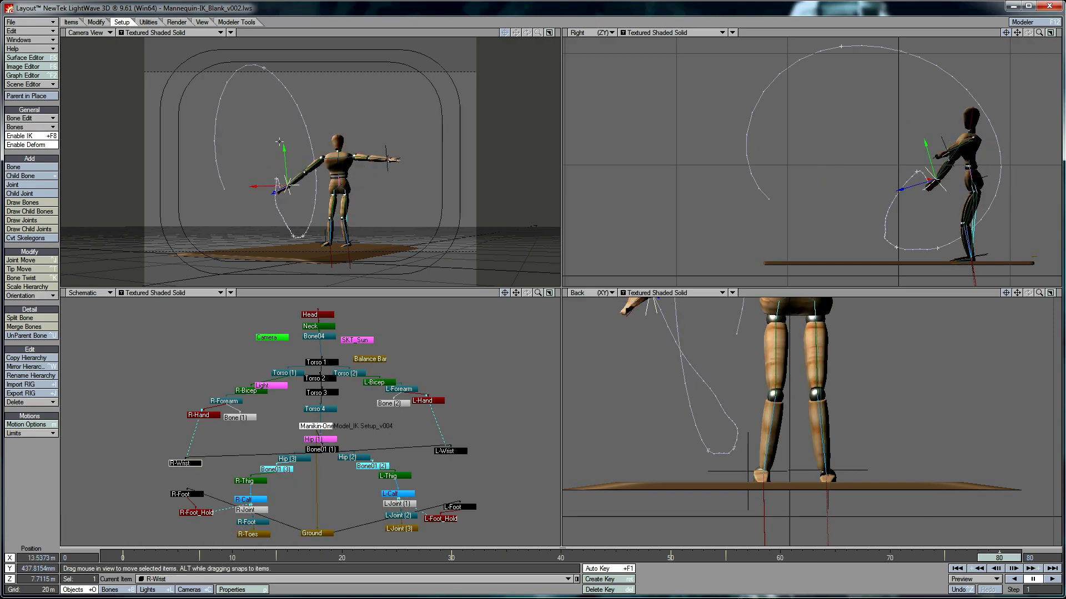
{"action": "left_click_drag", "start_coordinate": [1017, 293], "coordinate": [1017, 444]}
{"action": "left_click_drag", "start_coordinate": [628, 457], "coordinate": [746, 380]}
{"action": "left_click", "coordinate": [994, 390]}
{"action": "left_click_drag", "start_coordinate": [993, 390], "coordinate": [962, 447]}
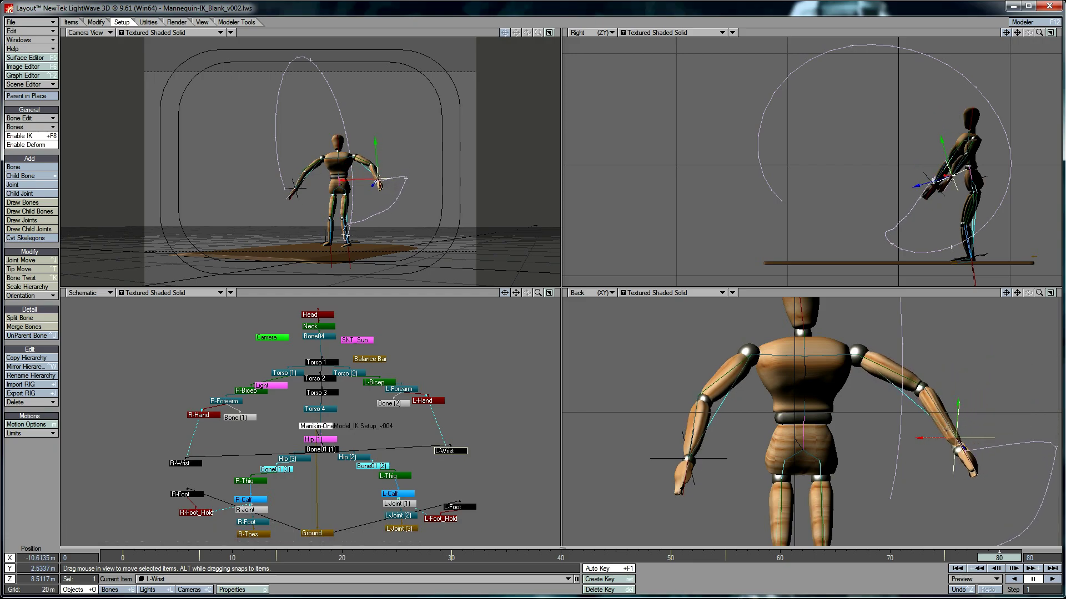
Open the global render settings and set the last frame to render to 80.
{"action": "left_click", "coordinate": [549, 32]}
{"action": "left_click", "coordinate": [118, 543]}
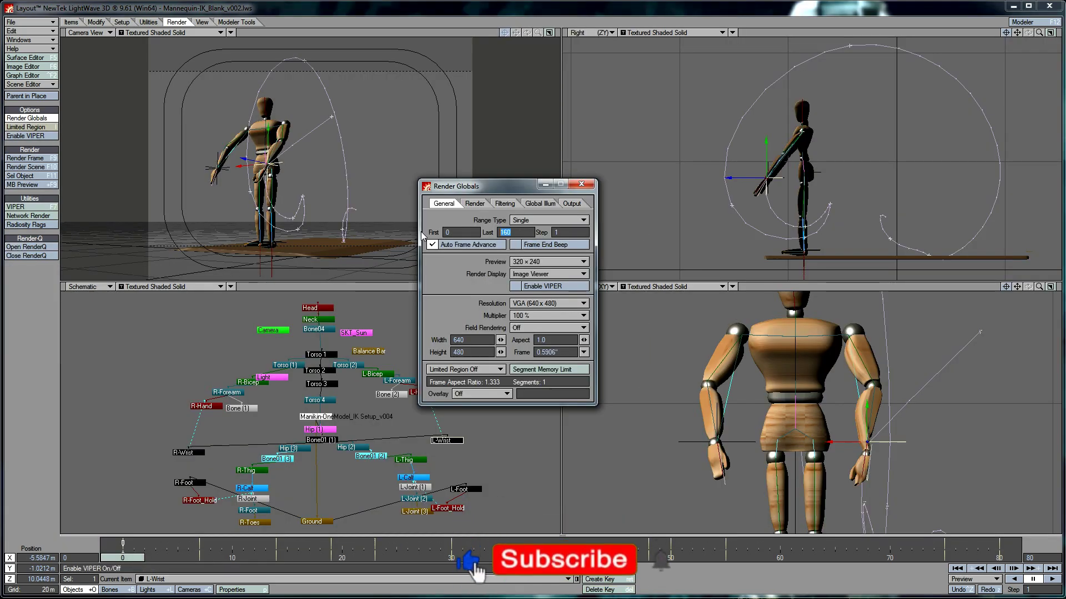
{"action": "type", "text": "80"}
{"action": "key", "text": "Tab"}
Enable saving the rendered animation as an AVI file named Mannequin-Back Flipping_Hand_001.
{"action": "left_click", "coordinate": [569, 204]}
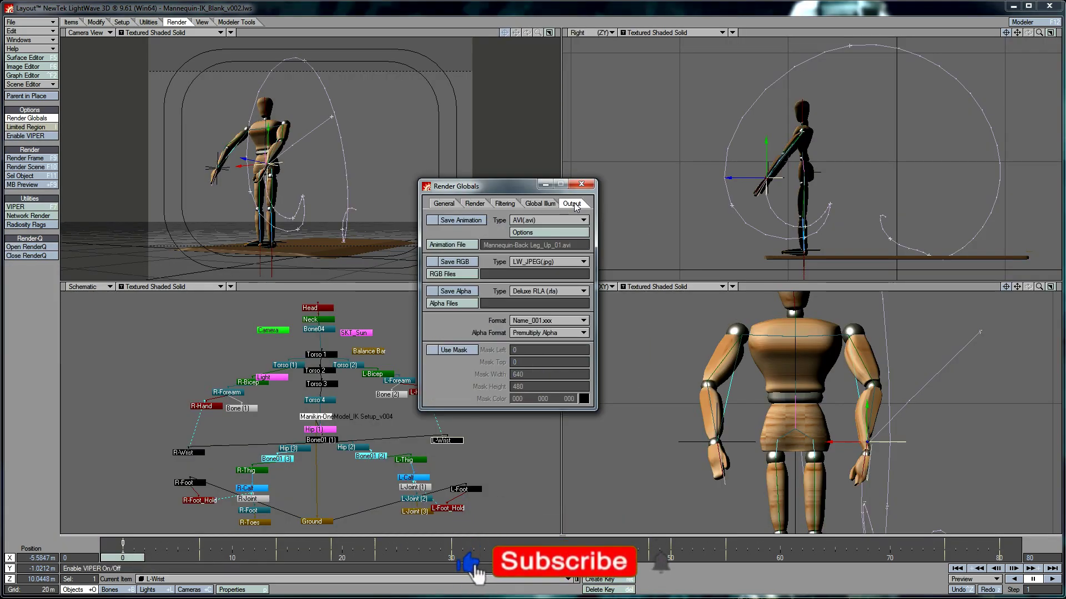
{"action": "left_click", "coordinate": [522, 232]}
{"action": "left_click", "coordinate": [117, 49]}
{"action": "left_click", "coordinate": [125, 33]}
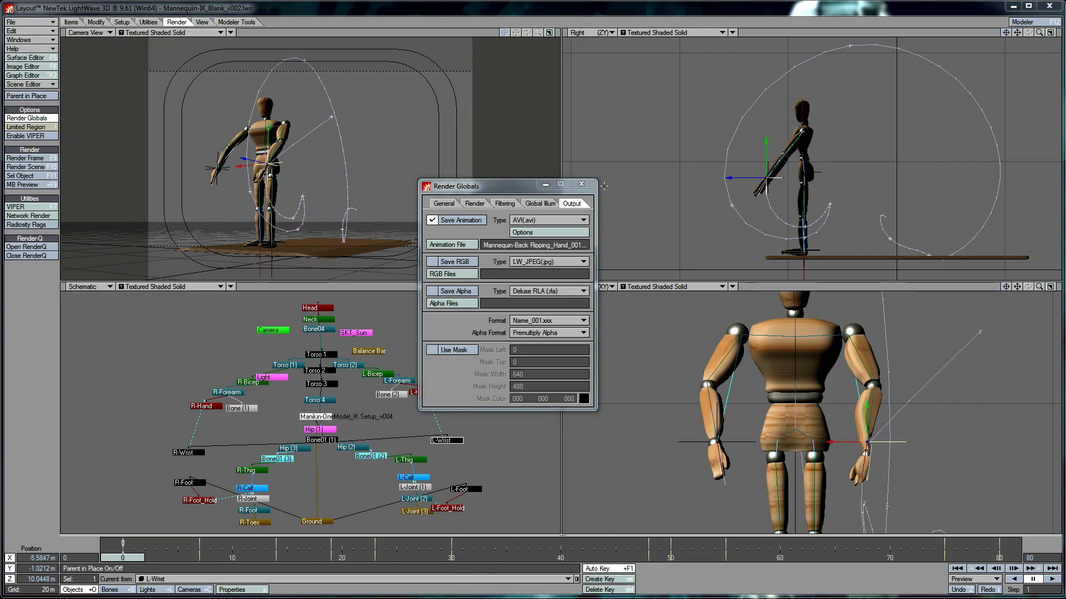
Close the global render settings and render the scene, keeping the render display turned on.
{"action": "left_click", "coordinate": [579, 182]}
{"action": "key", "text": "F10"}
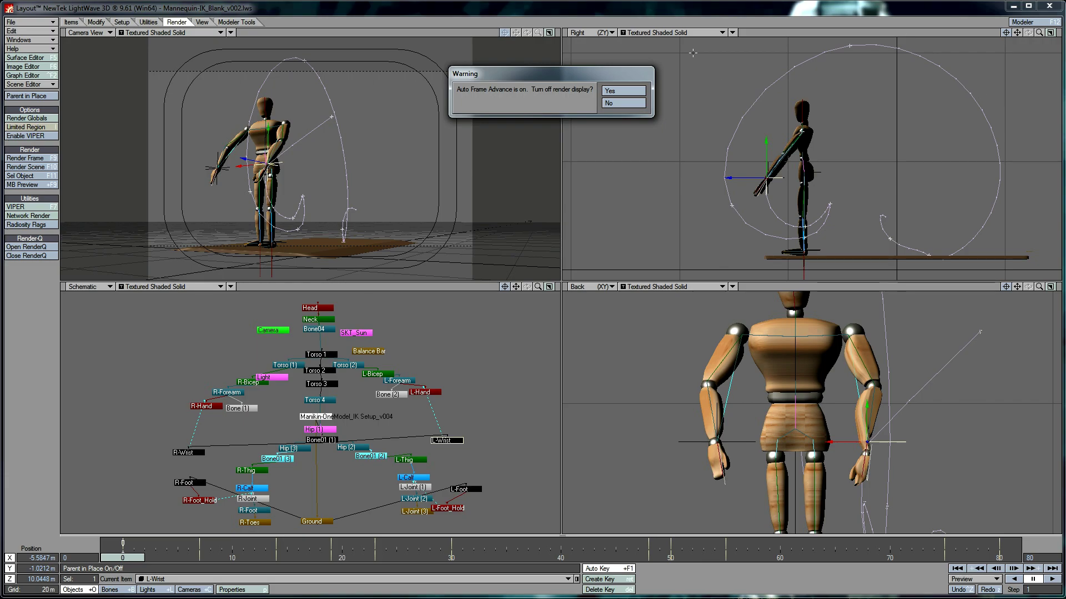
{"action": "left_click", "coordinate": [632, 106]}
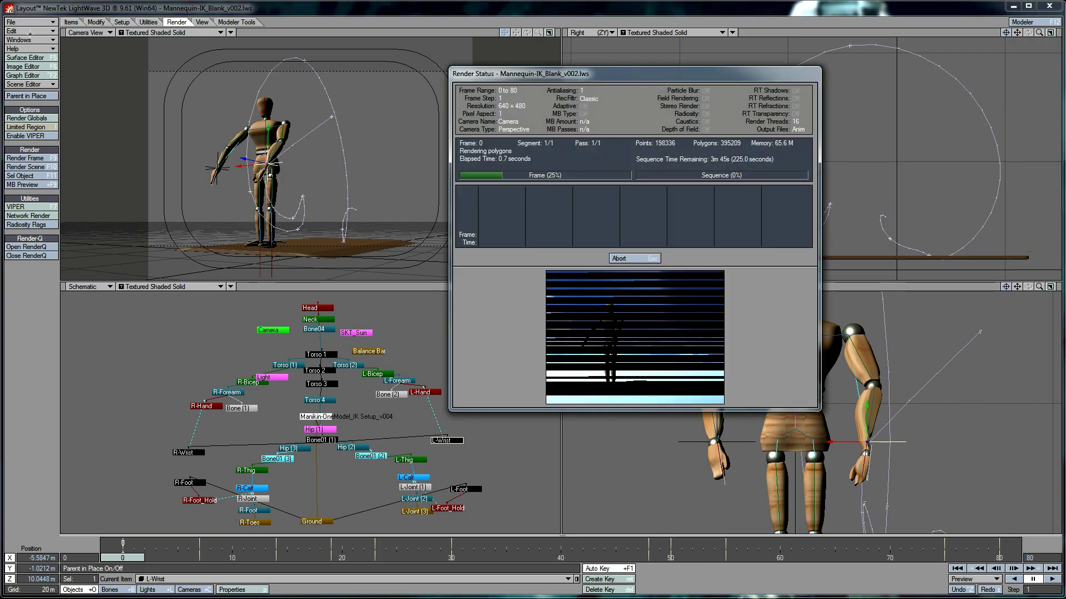